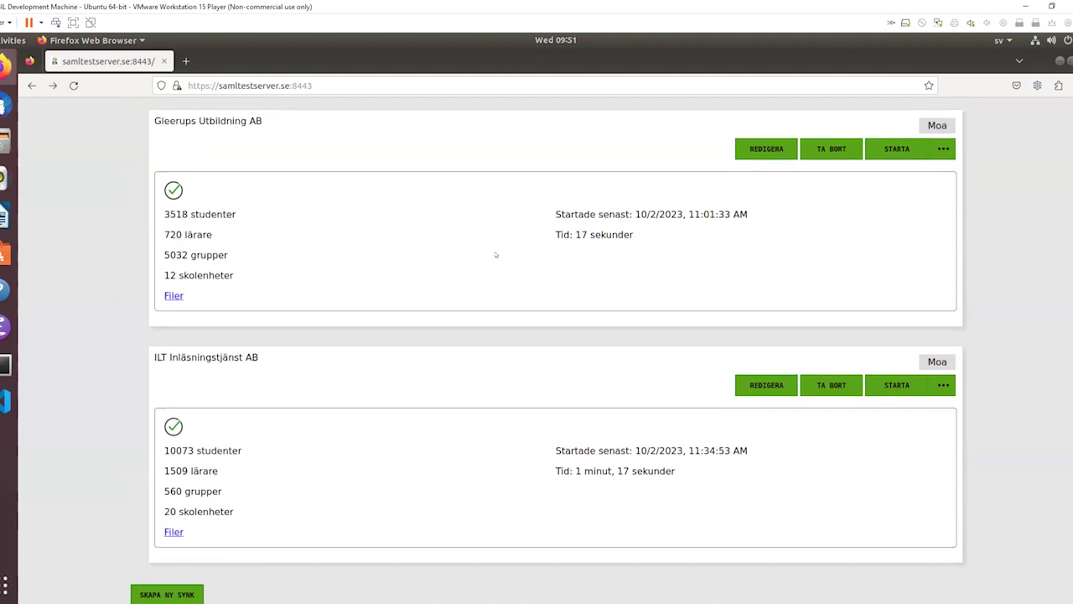
Step: Review the sync cards for Gleerups Utbildning AB, ILT Inläsningstjänst AB and DNP, including their student and teacher counts
{"action": "left_click_drag", "start_coordinate": [156, 121], "coordinate": [171, 121]}
{"action": "left_click_drag", "start_coordinate": [168, 357], "coordinate": [245, 358]}
{"action": "left_click", "coordinate": [291, 351]}
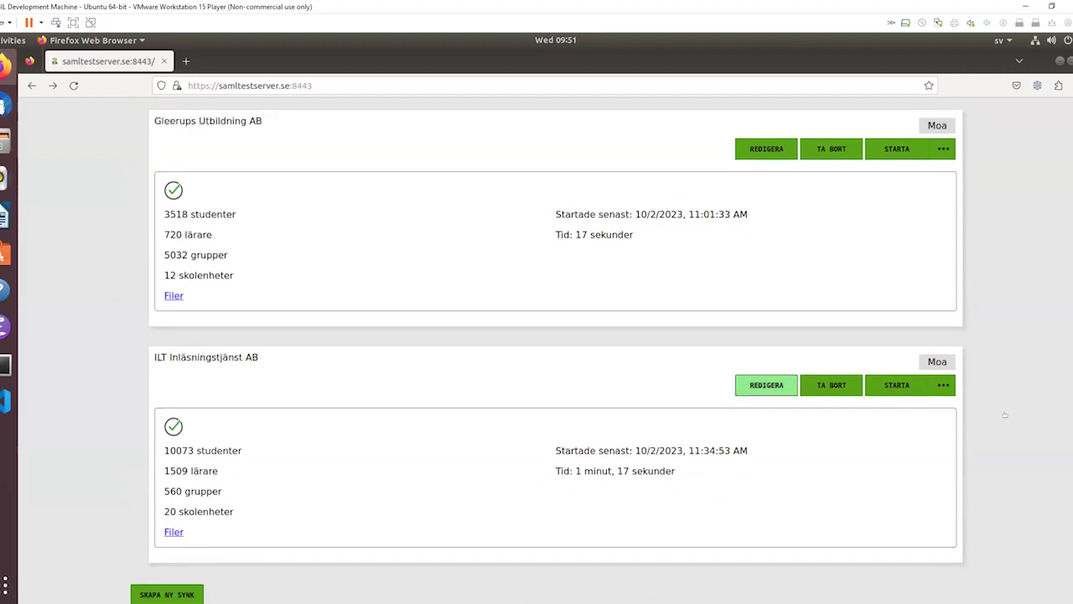
{"action": "scroll", "coordinate": [558, 350], "scroll_direction": "up", "scroll_amount": 8}
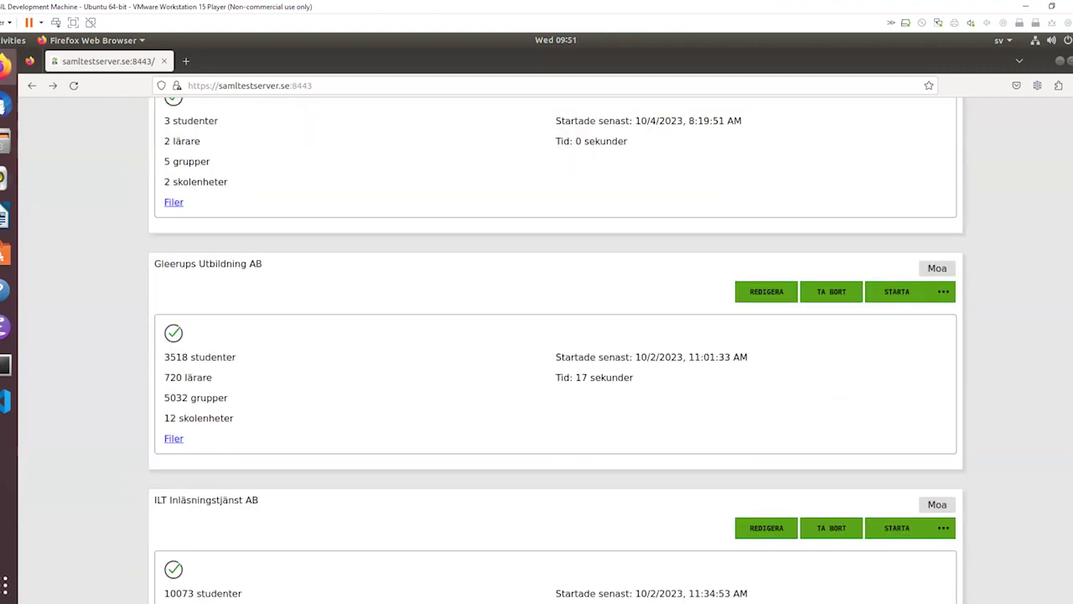
{"action": "scroll", "coordinate": [576, 342], "scroll_direction": "up", "scroll_amount": 2}
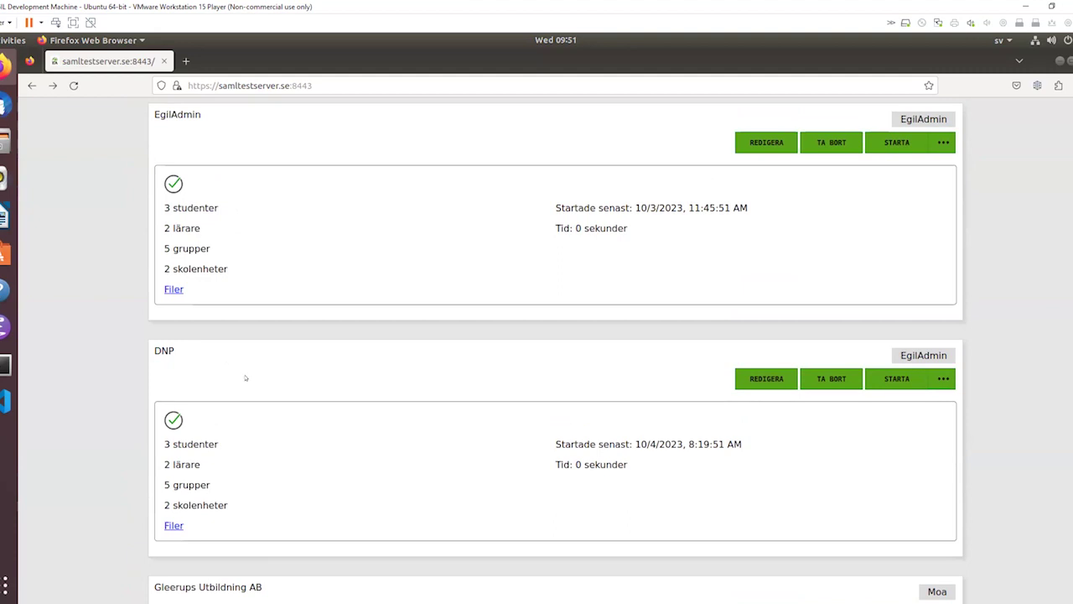
{"action": "double_click", "coordinate": [171, 352]}
{"action": "scroll", "coordinate": [216, 367], "scroll_direction": "down", "scroll_amount": 3}
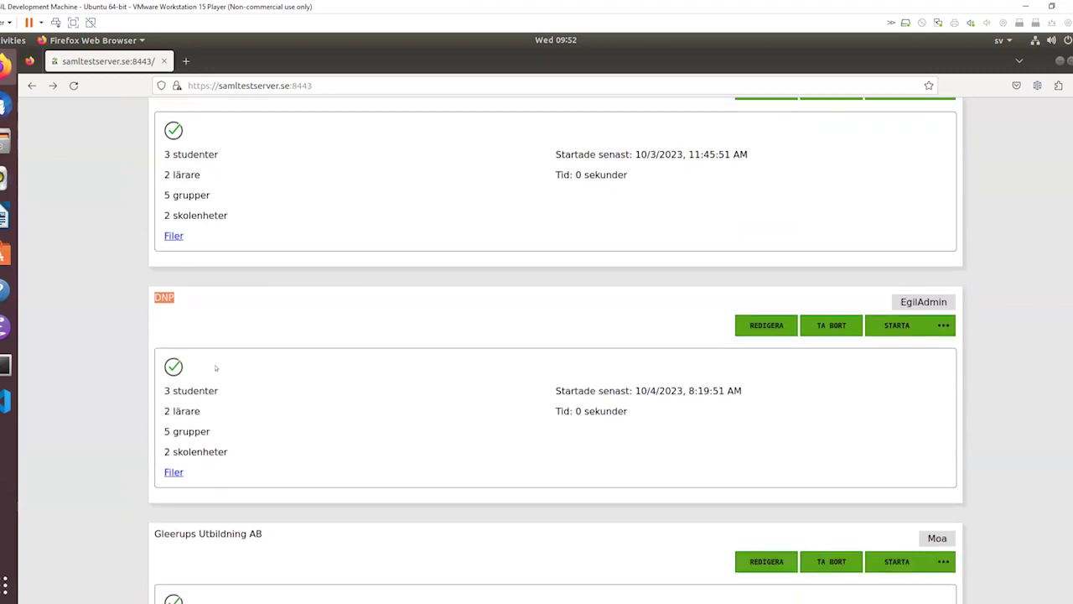
{"action": "triple_click", "coordinate": [172, 482]}
{"action": "left_click", "coordinate": [178, 517]}
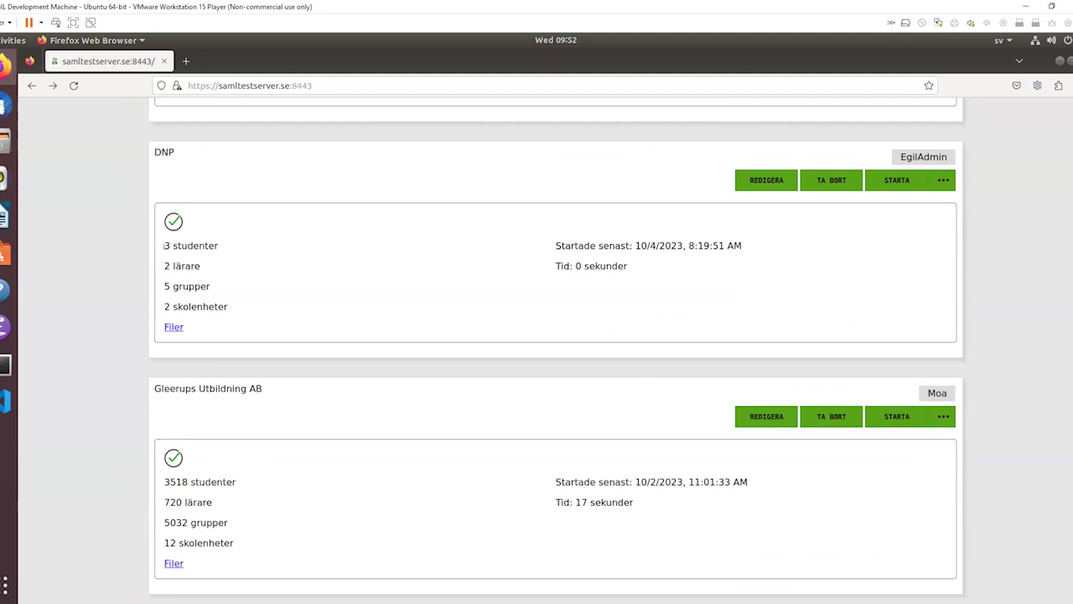
{"action": "triple_click", "coordinate": [181, 266]}
{"action": "left_click", "coordinate": [180, 265]}
Step: Open the DNP self-assessment (DNP själv-skattning) for the DNP server from the Själv-synk settings
{"action": "scroll", "coordinate": [189, 291], "scroll_direction": "up", "scroll_amount": 6}
{"action": "left_click", "coordinate": [329, 176]}
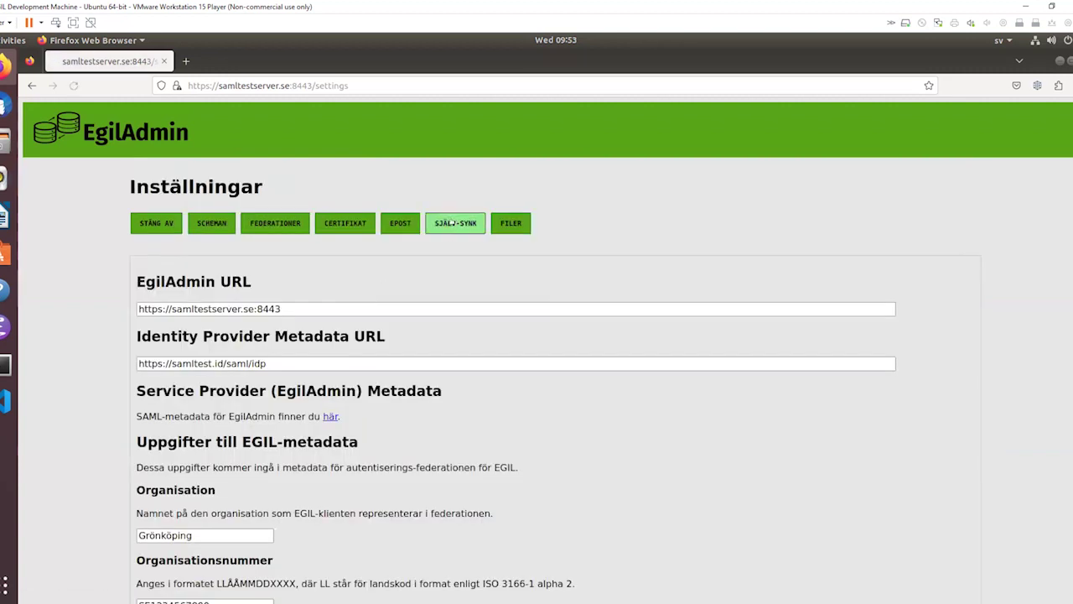
{"action": "left_click", "coordinate": [451, 223]}
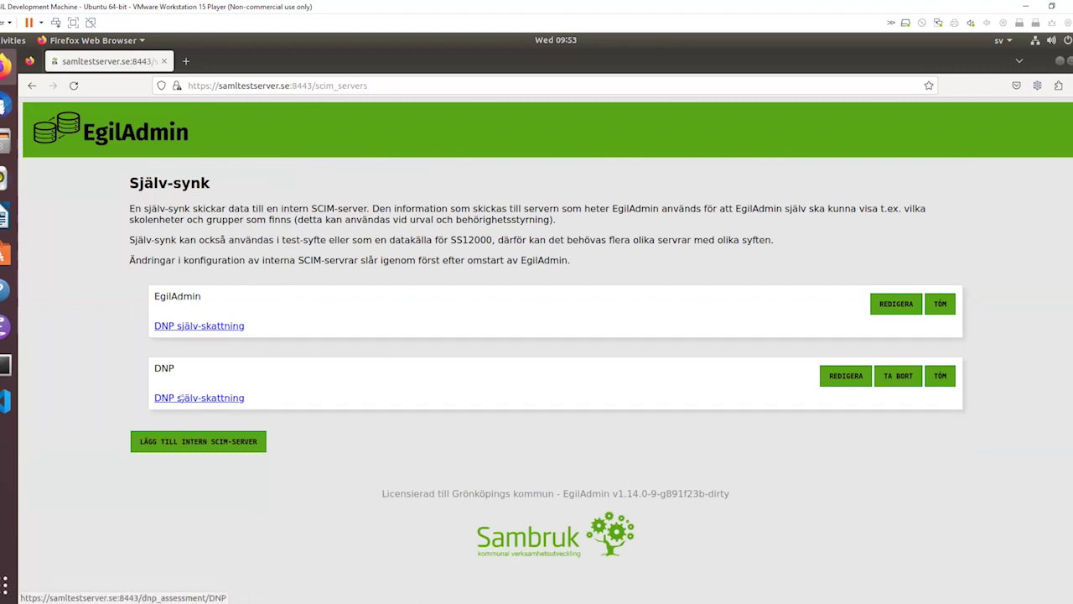
{"action": "left_click", "coordinate": [181, 399]}
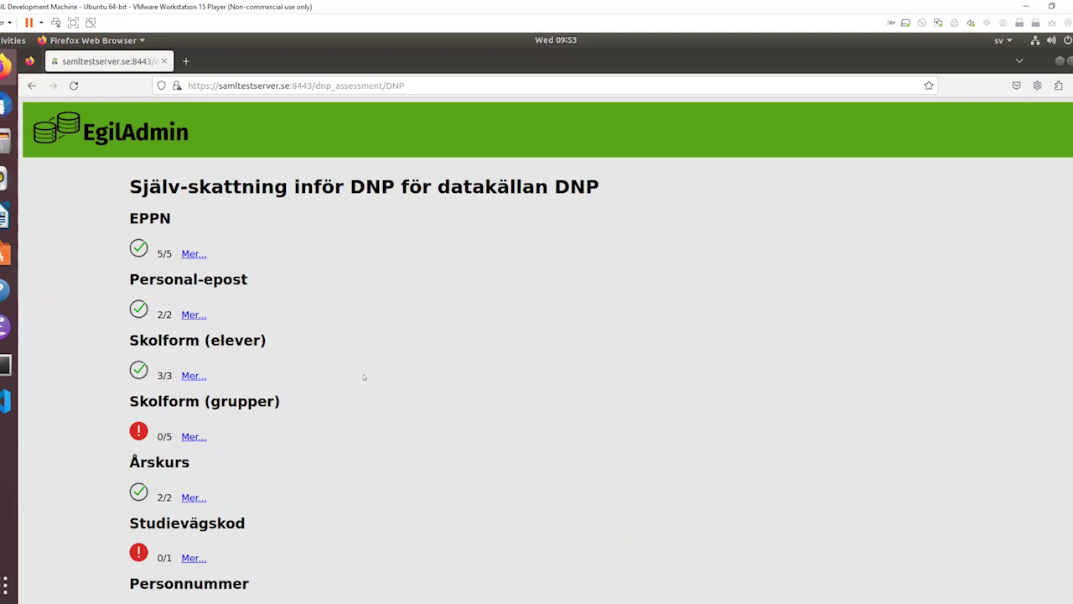
Step: Review the status of all checks in the DNP self-assessment, from EPPN through EgilAdmin-licens
{"action": "scroll", "coordinate": [364, 377], "scroll_direction": "down", "scroll_amount": 7}
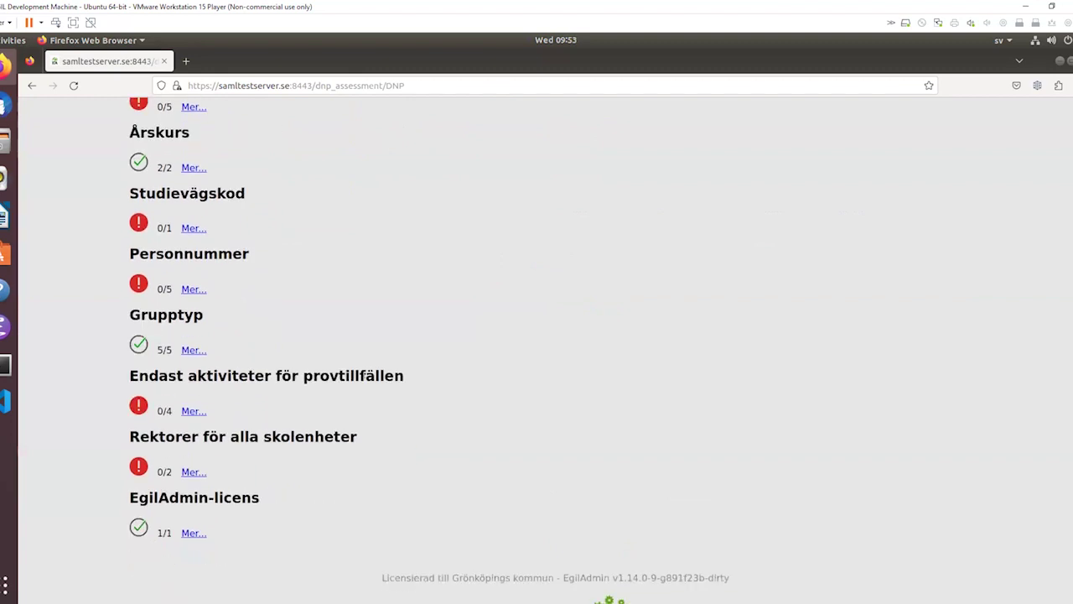
{"action": "scroll", "coordinate": [363, 377], "scroll_direction": "up", "scroll_amount": 6}
{"action": "scroll", "coordinate": [364, 377], "scroll_direction": "up", "scroll_amount": 2}
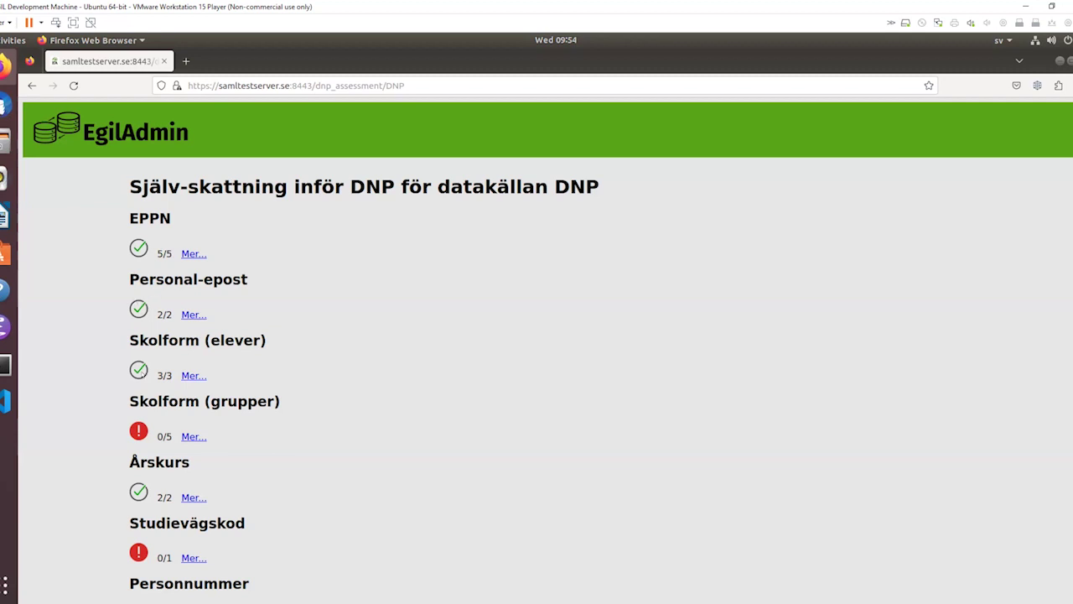
{"action": "scroll", "coordinate": [142, 376], "scroll_direction": "down", "scroll_amount": 2}
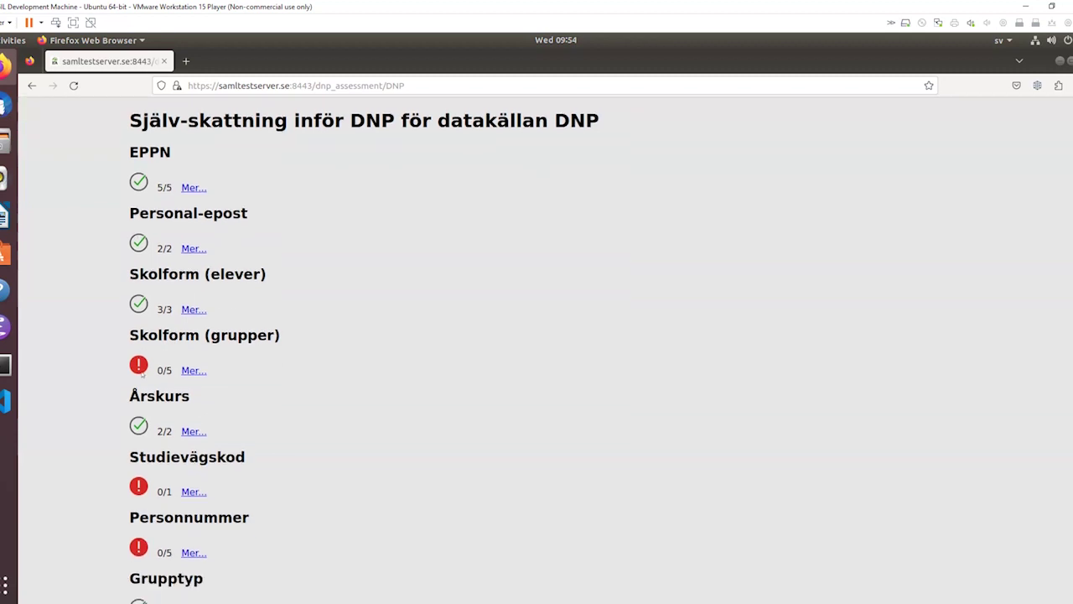
{"action": "scroll", "coordinate": [142, 374], "scroll_direction": "down", "scroll_amount": 2}
{"action": "scroll", "coordinate": [142, 374], "scroll_direction": "down", "scroll_amount": 2}
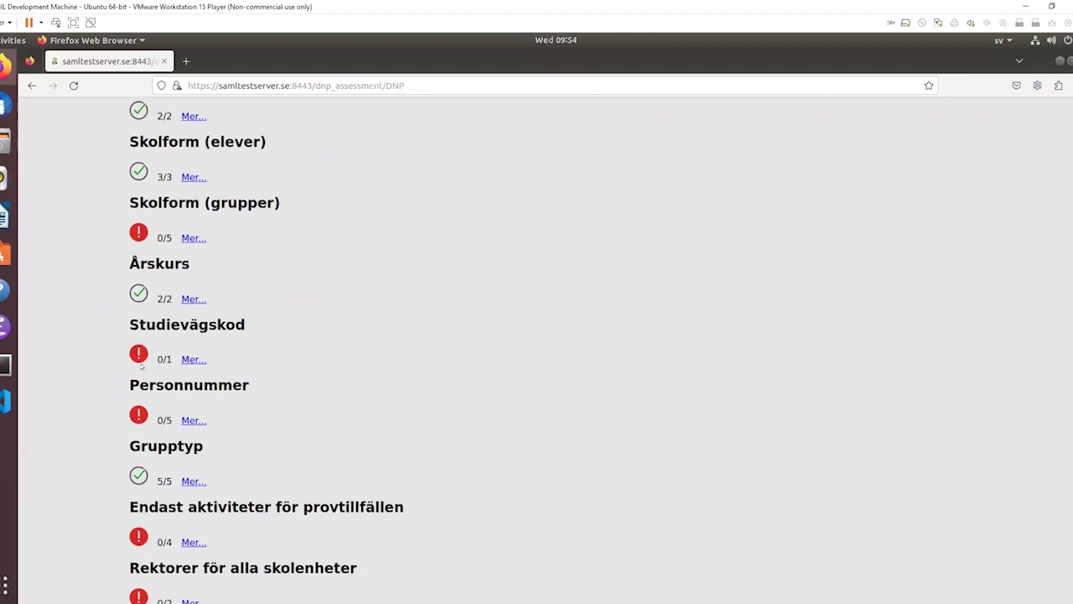
{"action": "scroll", "coordinate": [142, 366], "scroll_direction": "down", "scroll_amount": 2}
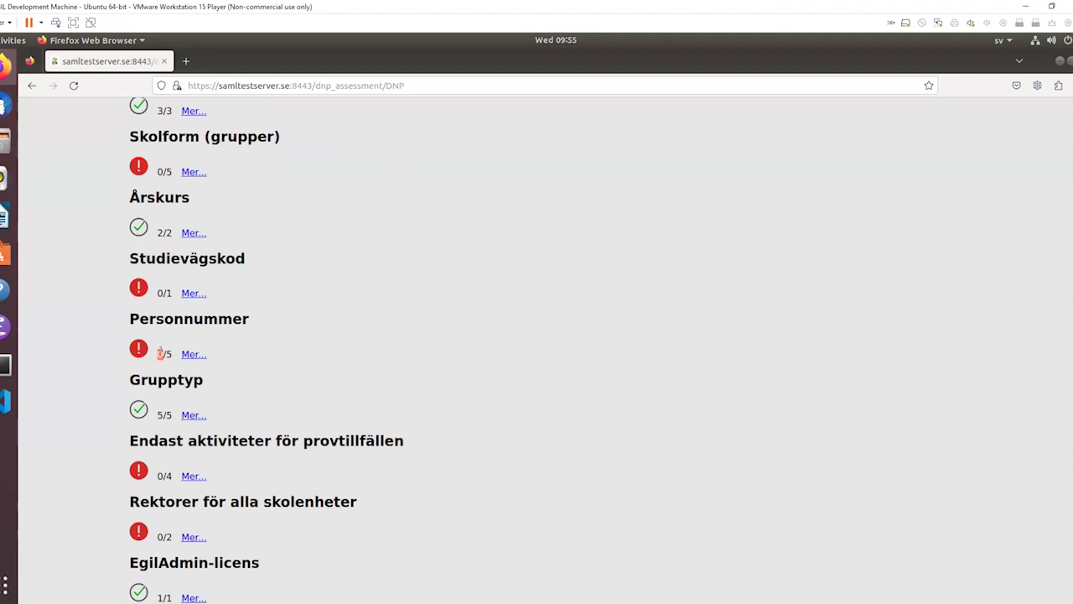
Step: Examine the Personnummer check and its fulfilled-to-total ratio in the DNP self-assessment
{"action": "left_click_drag", "start_coordinate": [165, 354], "coordinate": [172, 354]}
{"action": "left_click_drag", "start_coordinate": [155, 318], "coordinate": [205, 318]}
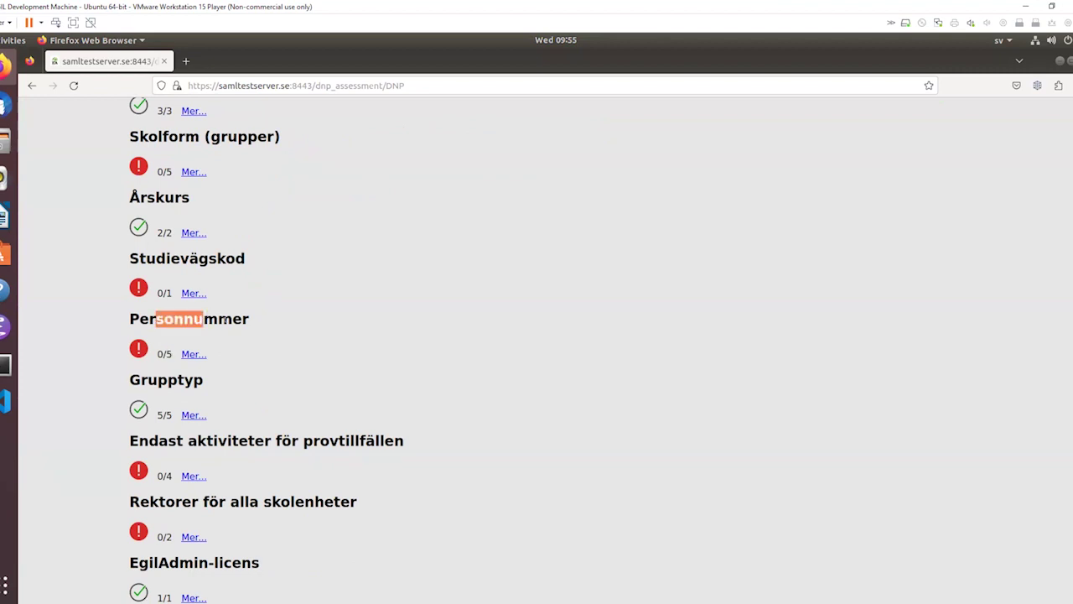
{"action": "left_click_drag", "start_coordinate": [165, 352], "coordinate": [171, 352]}
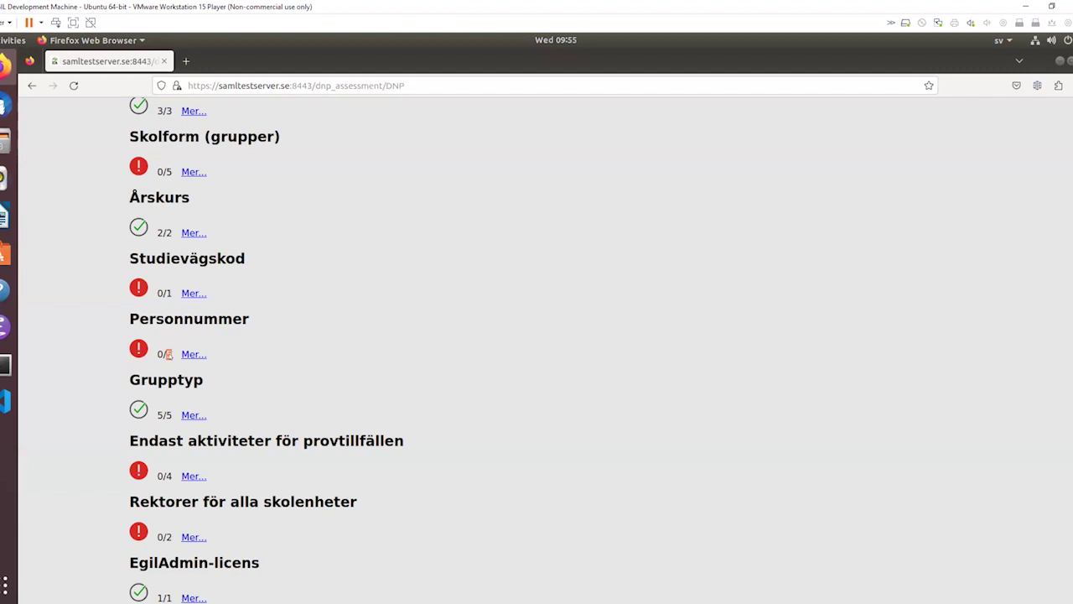
{"action": "left_click_drag", "start_coordinate": [163, 353], "coordinate": [153, 347]}
{"action": "left_click_drag", "start_coordinate": [164, 320], "coordinate": [207, 319]}
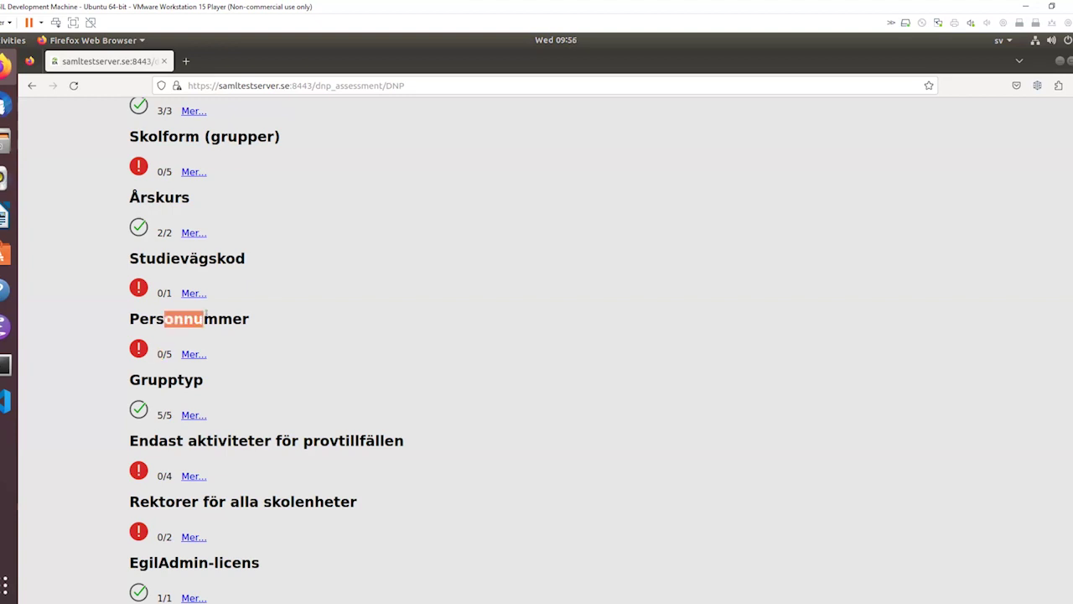
{"action": "left_click", "coordinate": [143, 311]}
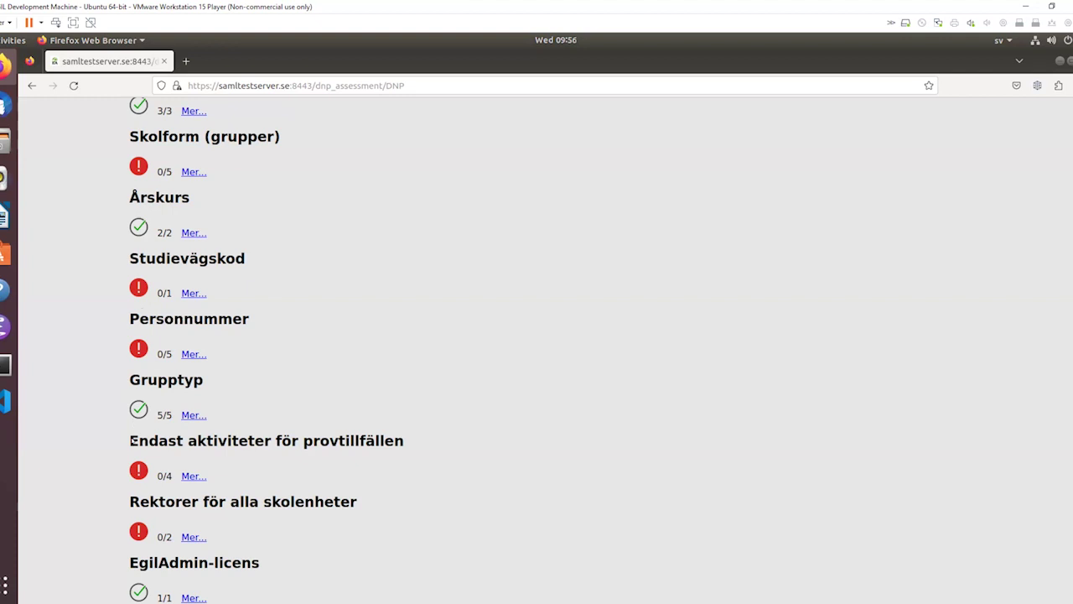
Step: Expand the details of the Rektorer för alla skolenheter check and read its requirement and the unfulfilled example
{"action": "left_click", "coordinate": [189, 536]}
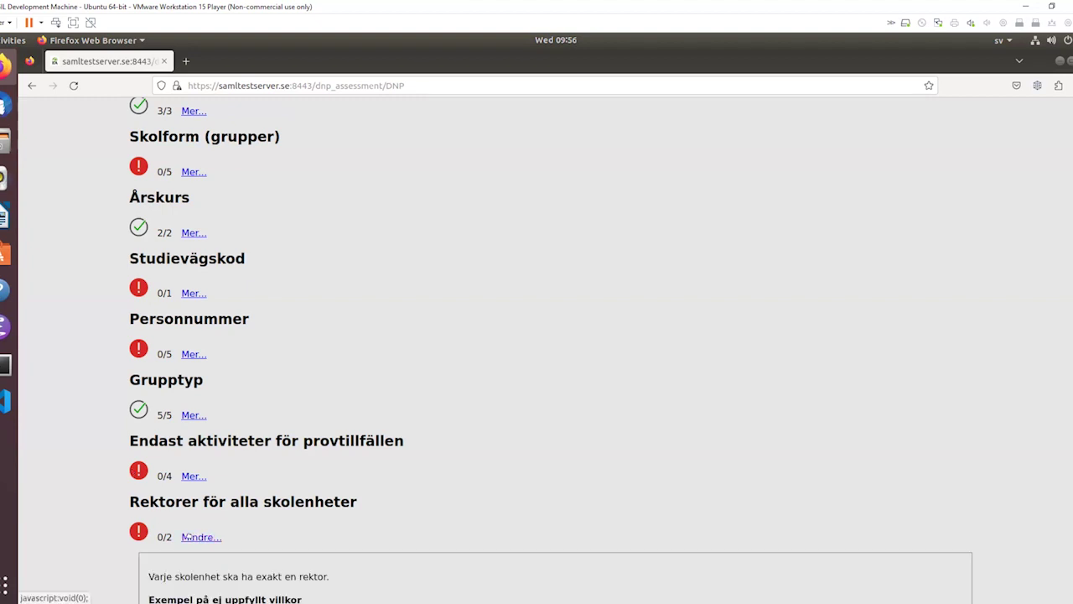
{"action": "scroll", "coordinate": [186, 537], "scroll_direction": "down", "scroll_amount": 3}
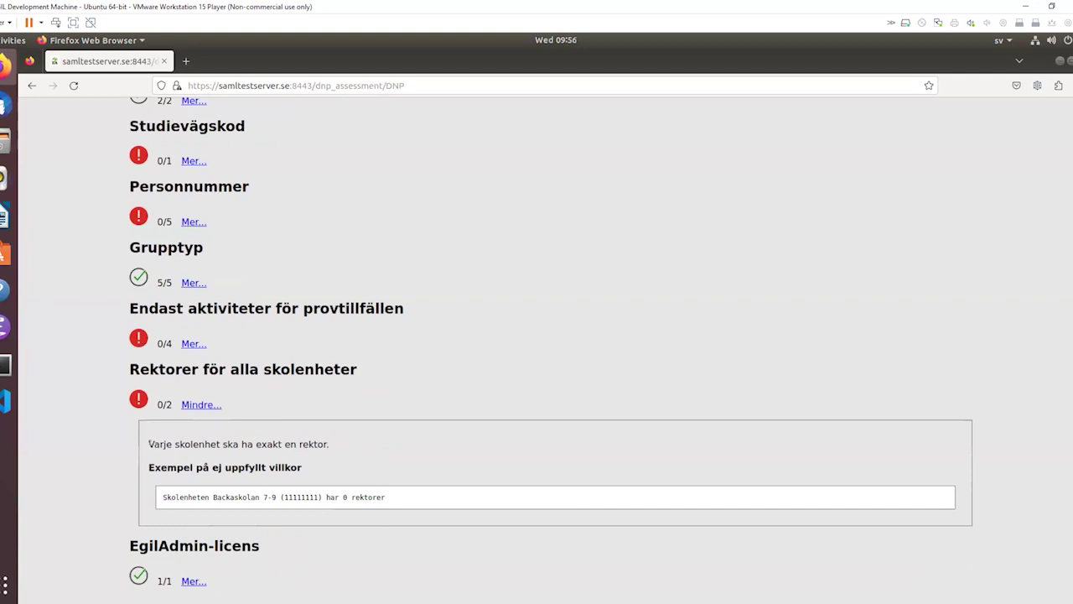
{"action": "left_click_drag", "start_coordinate": [149, 443], "coordinate": [328, 444]}
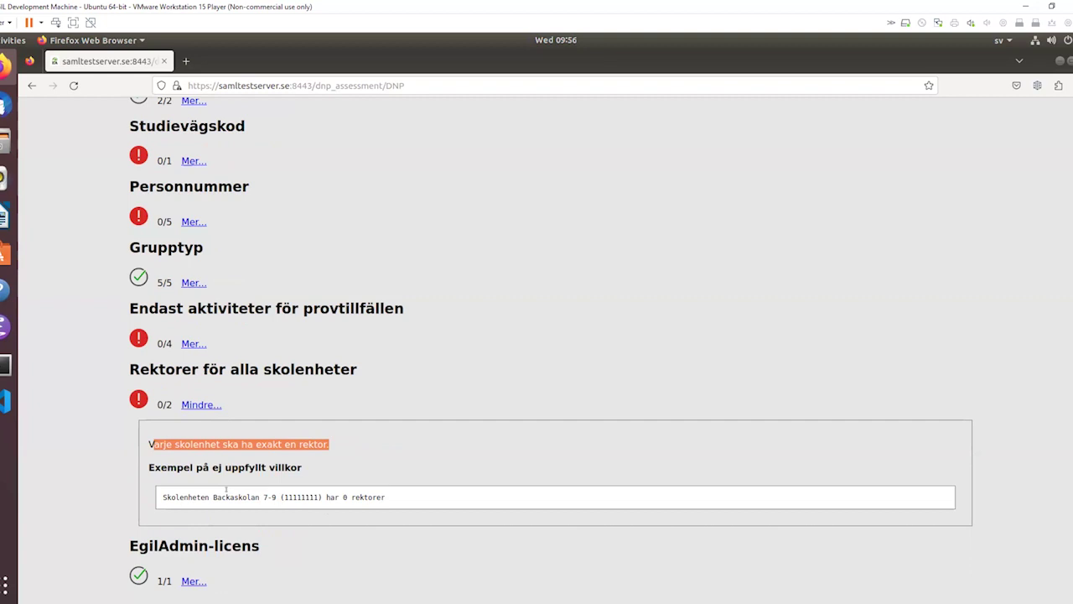
{"action": "left_click_drag", "start_coordinate": [213, 496], "coordinate": [276, 497]}
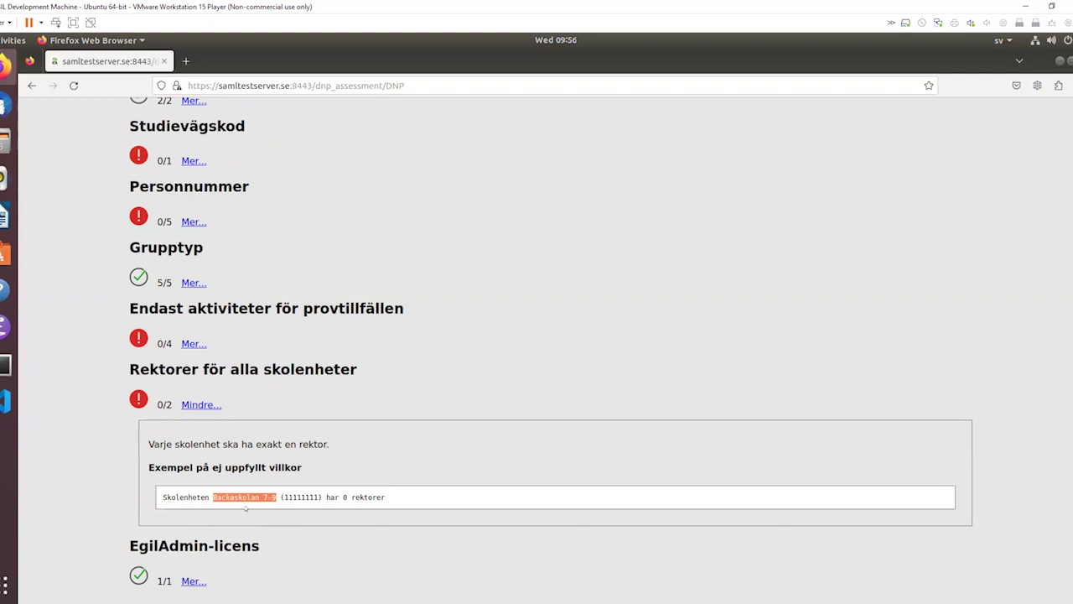
{"action": "left_click_drag", "start_coordinate": [338, 500], "coordinate": [355, 490]}
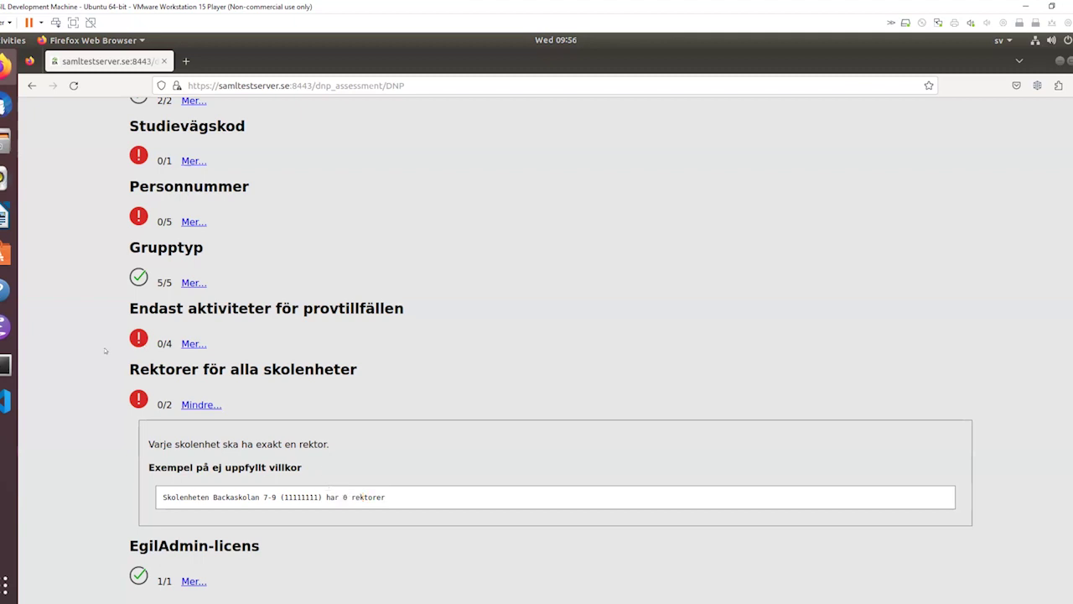
Step: Return to the sync overview and start creating a new sync of type SS12000 v2 PUSH
{"action": "scroll", "coordinate": [104, 350], "scroll_direction": "up", "scroll_amount": 5}
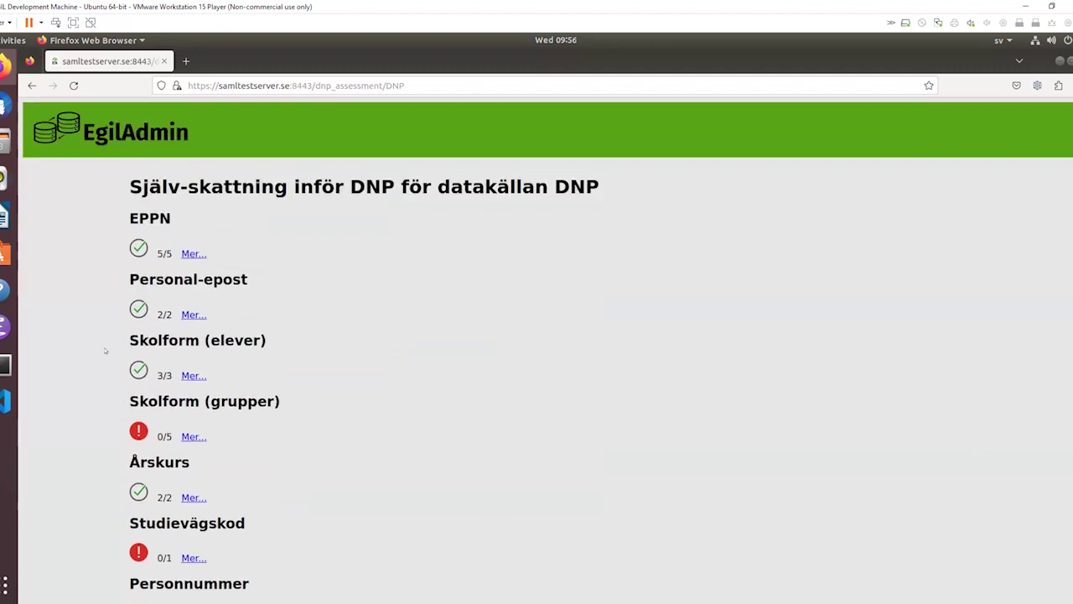
{"action": "left_click", "coordinate": [87, 136]}
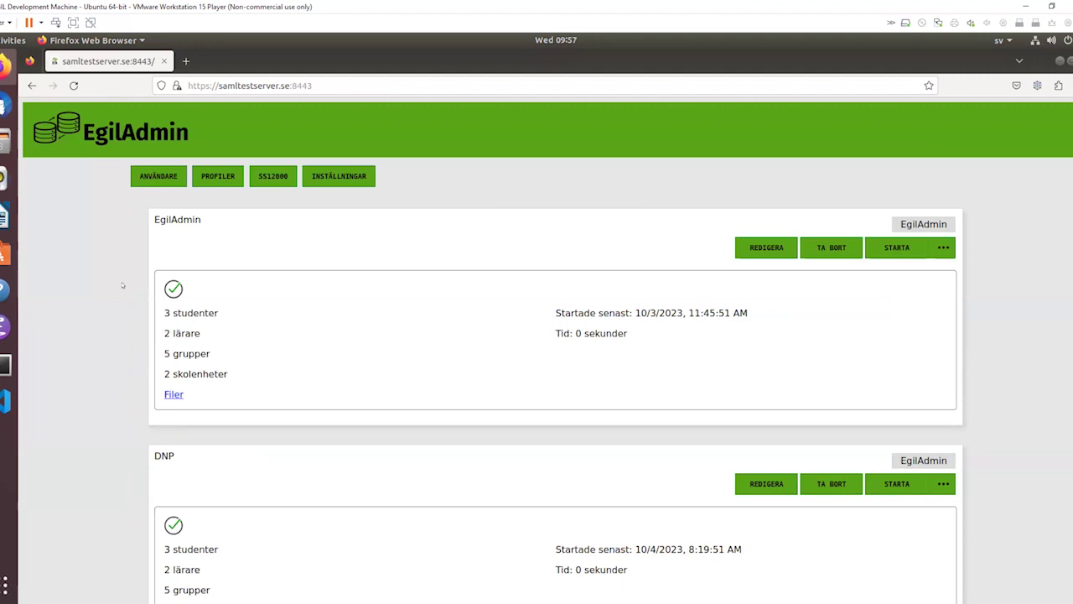
{"action": "scroll", "coordinate": [122, 285], "scroll_direction": "down", "scroll_amount": 10}
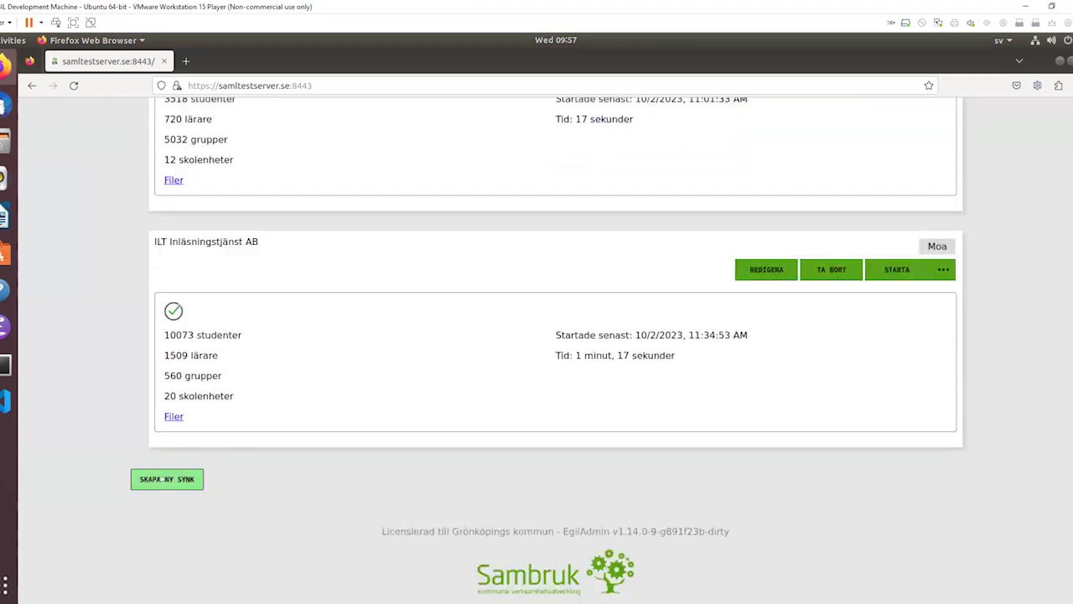
{"action": "left_click", "coordinate": [162, 479]}
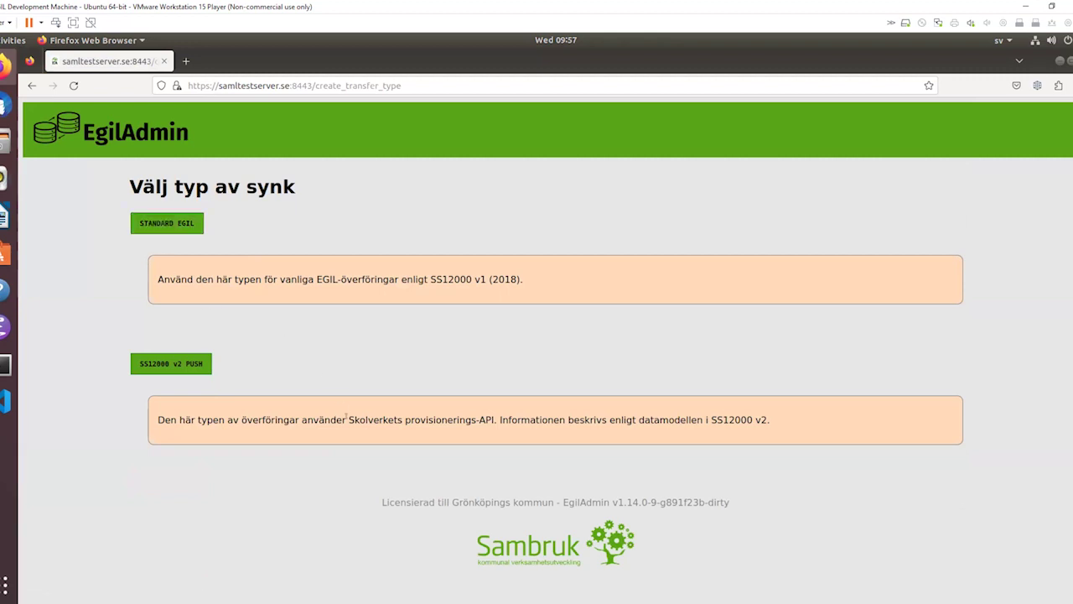
{"action": "left_click_drag", "start_coordinate": [348, 419], "coordinate": [497, 419]}
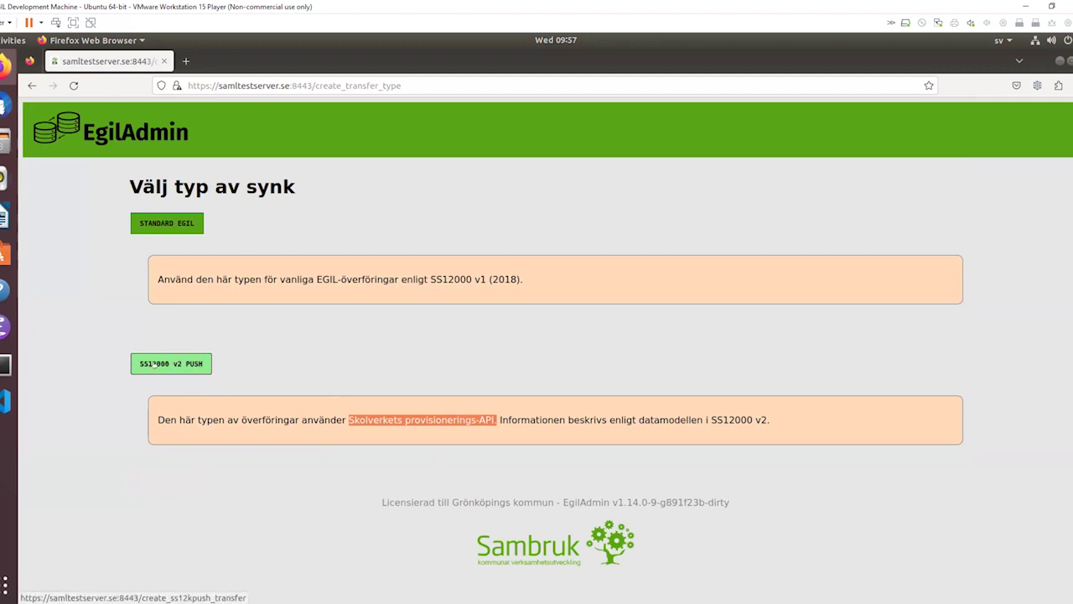
{"action": "left_click", "coordinate": [155, 364]}
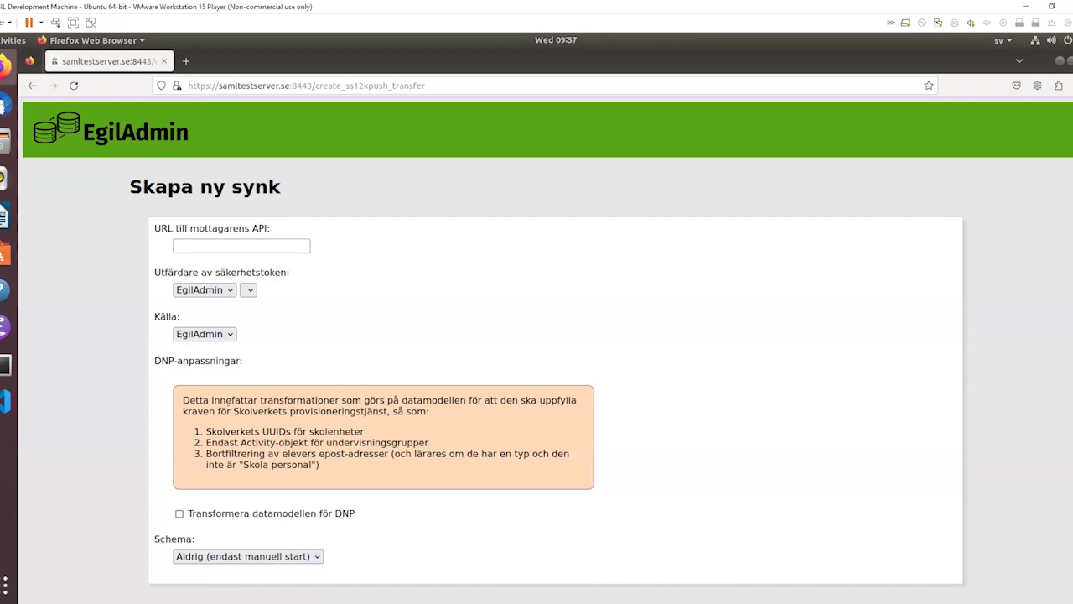
{"action": "left_click", "coordinate": [192, 243]}
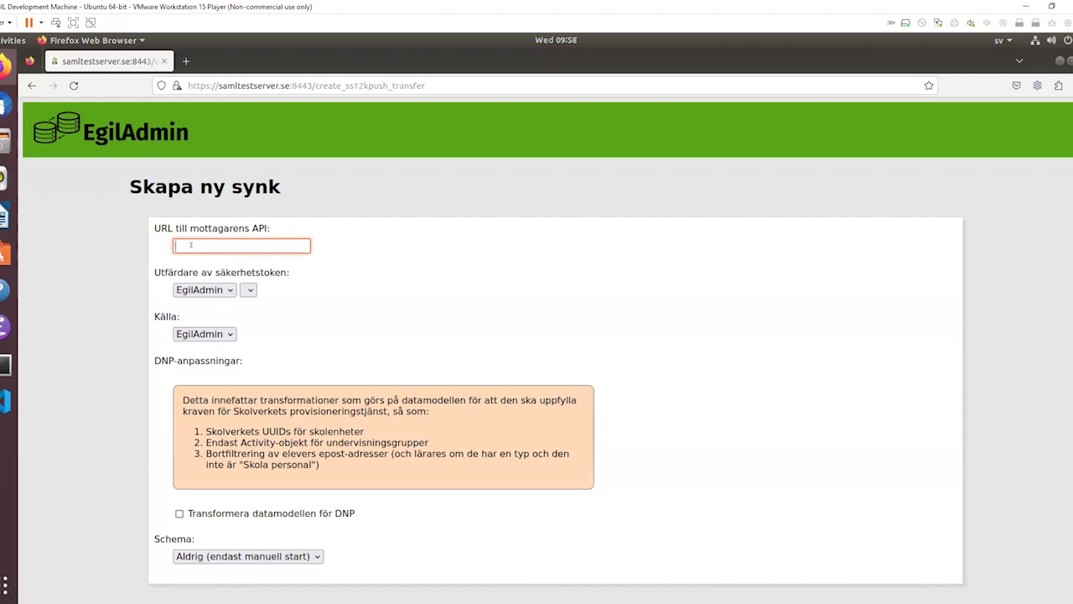
{"action": "left_click", "coordinate": [192, 245]}
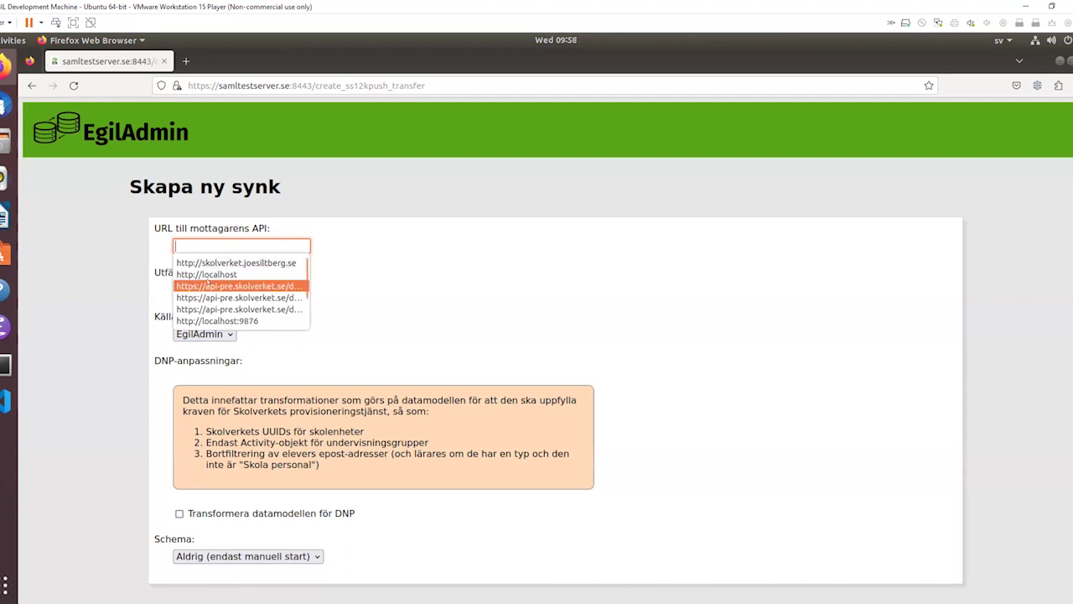
{"action": "left_click", "coordinate": [207, 285]}
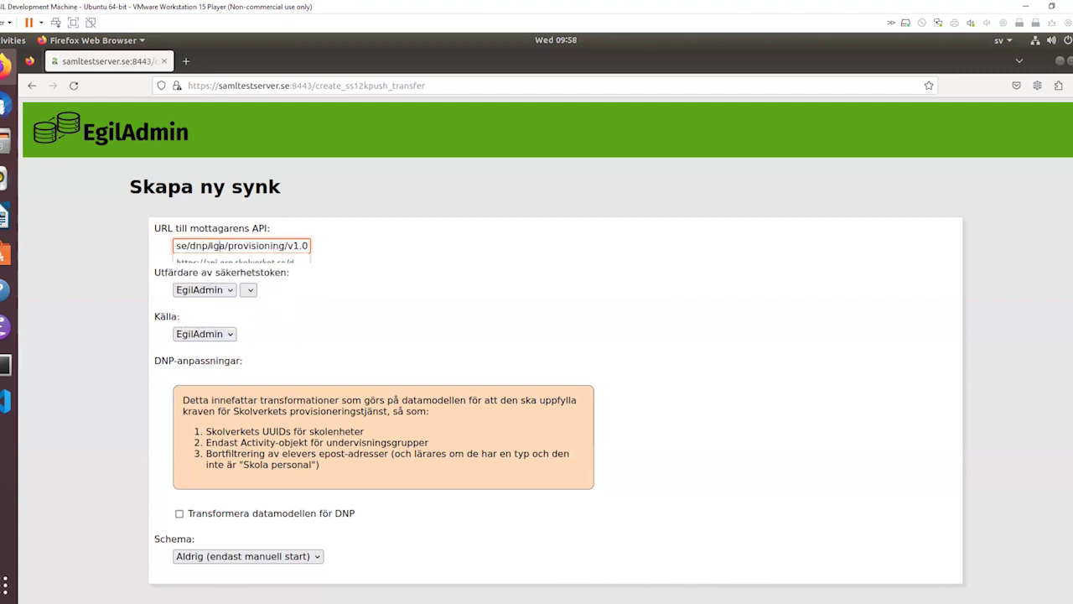
{"action": "key", "text": "BackSpace"}
{"action": "key", "text": "Home"}
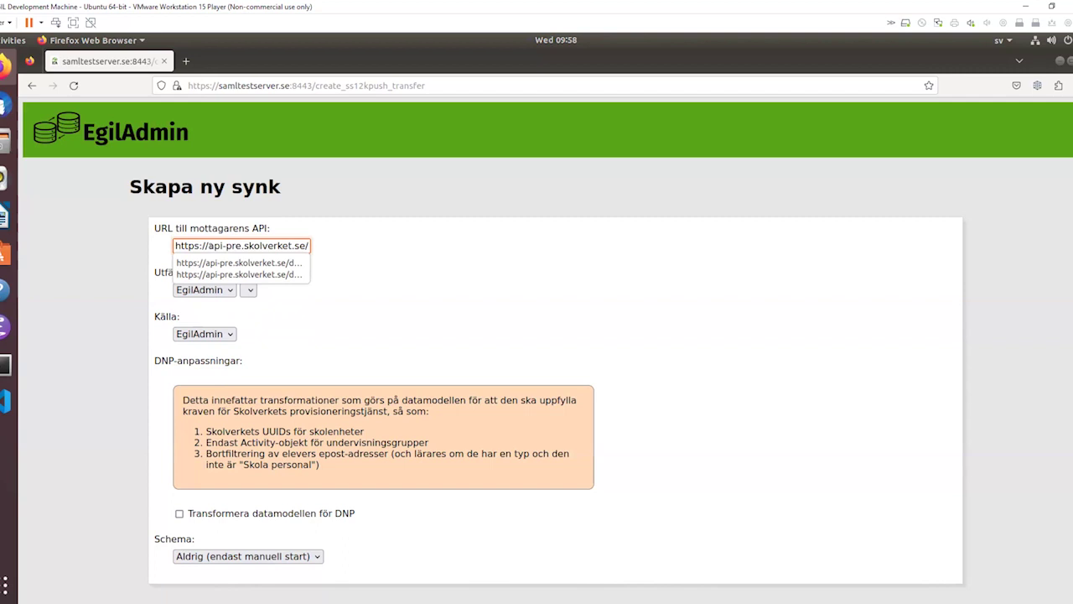
{"action": "left_click", "coordinate": [329, 245]}
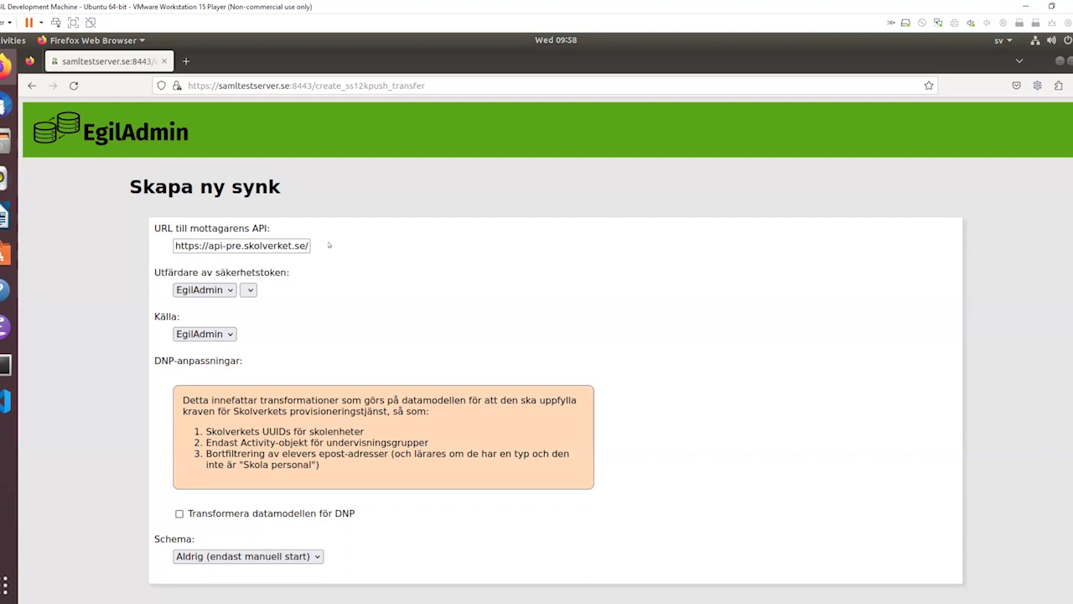
{"action": "left_click", "coordinate": [280, 245]}
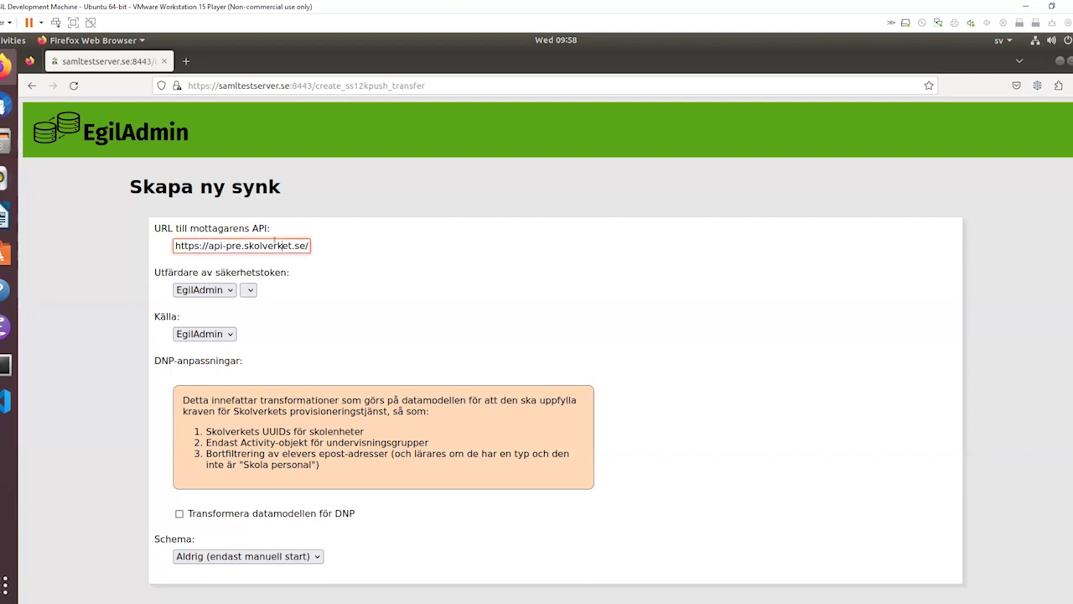
{"action": "key", "text": "ctrl+v"}
{"action": "key", "text": "ctrl+a"}
{"action": "key", "text": "BackSpace"}
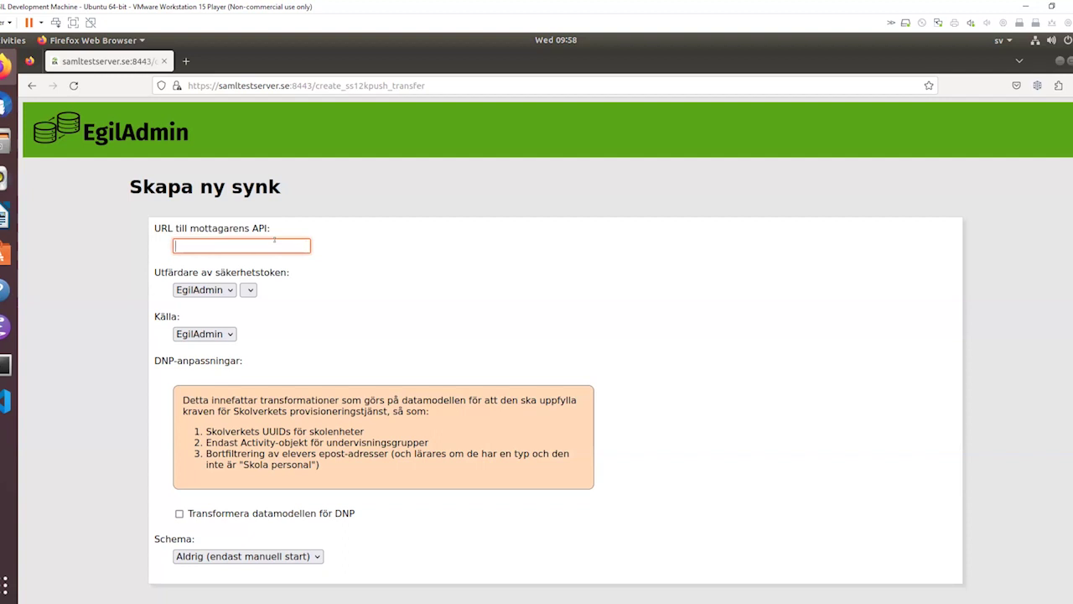
Step: Enter the address of the Skolverket test server as the URL of the recipient's API, and check the start of the address
{"action": "left_click", "coordinate": [274, 241]}
{"action": "left_click", "coordinate": [269, 262]}
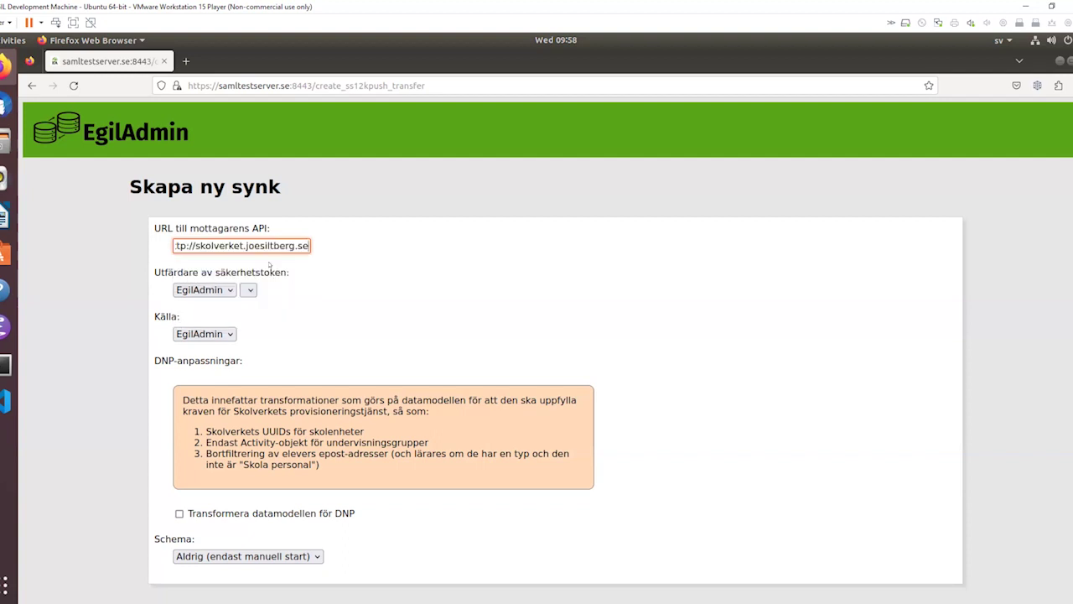
{"action": "double_click", "coordinate": [209, 246]}
{"action": "left_click", "coordinate": [216, 245]}
{"action": "key", "text": "Home"}
{"action": "left_click", "coordinate": [224, 260]}
{"action": "left_click", "coordinate": [117, 287]}
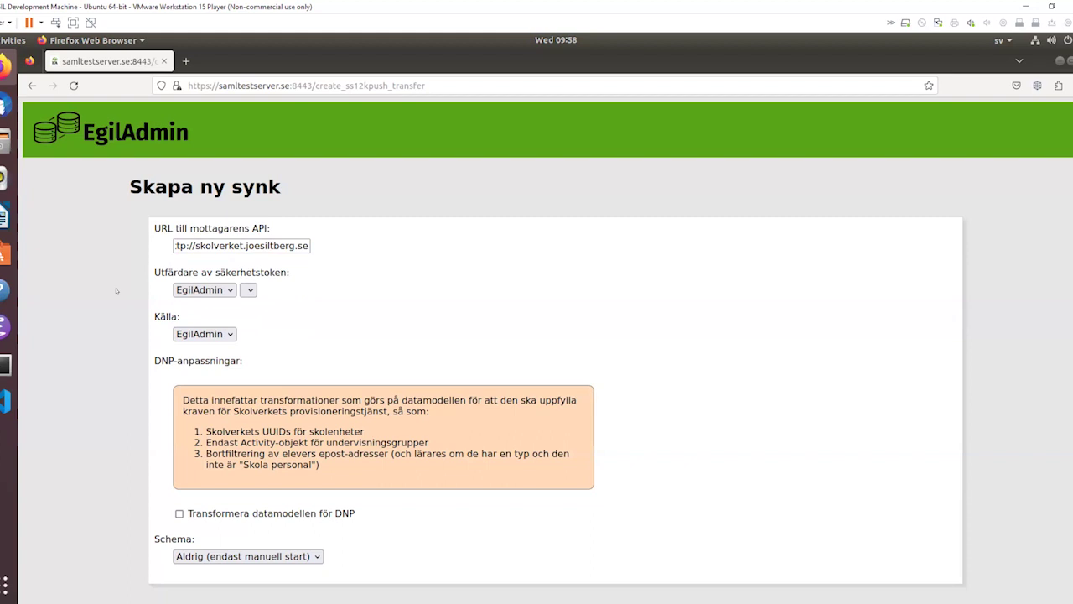
Step: Set the security token issuer to MoaTrial with Statens Skolverk as the recipient
{"action": "key", "text": "Tab"}
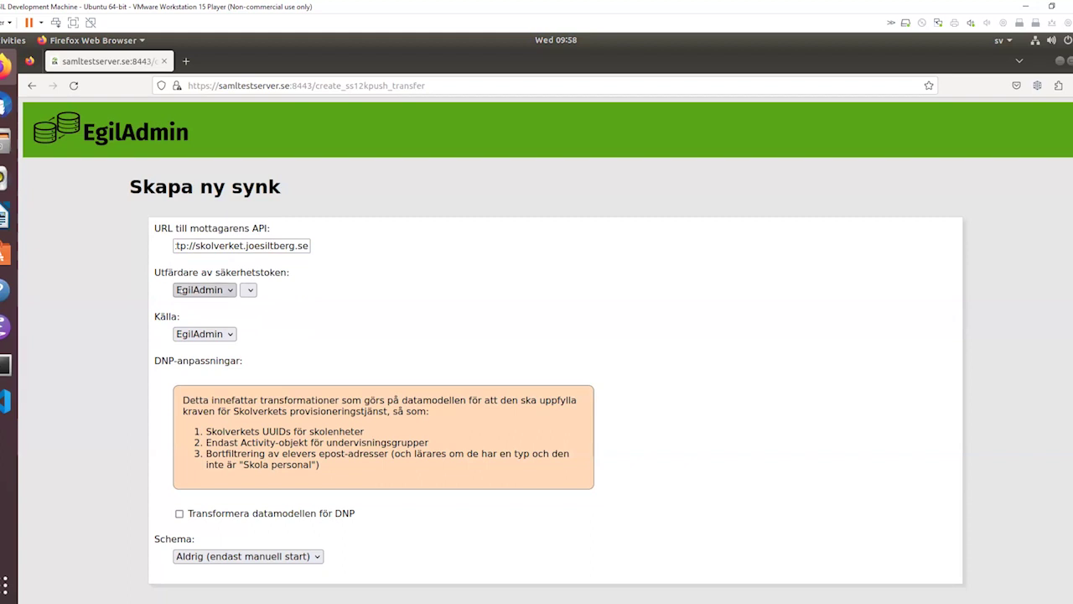
{"action": "key", "text": "space"}
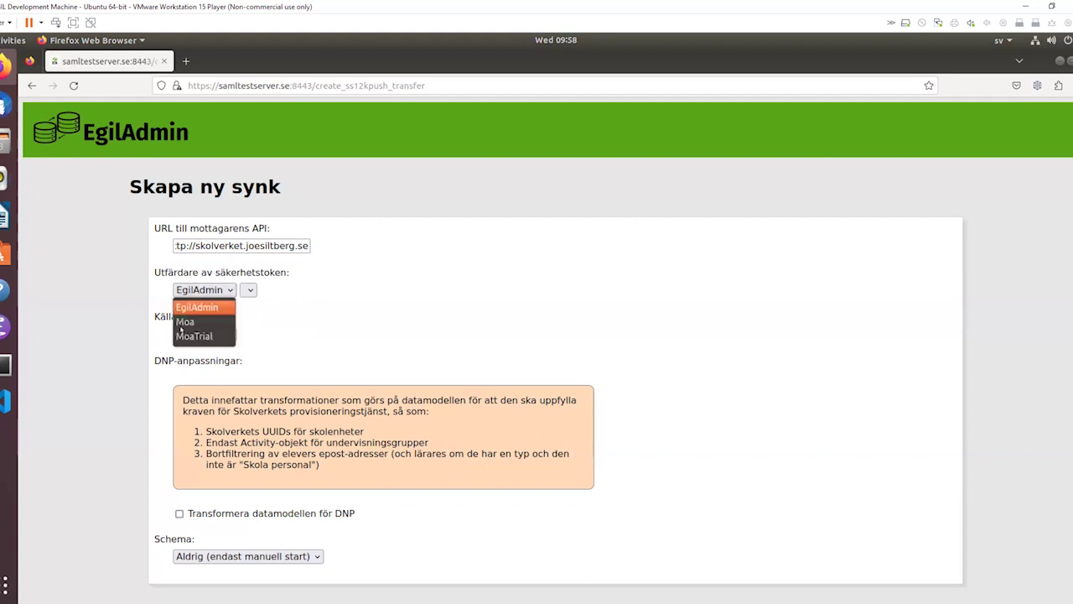
{"action": "left_click", "coordinate": [177, 335]}
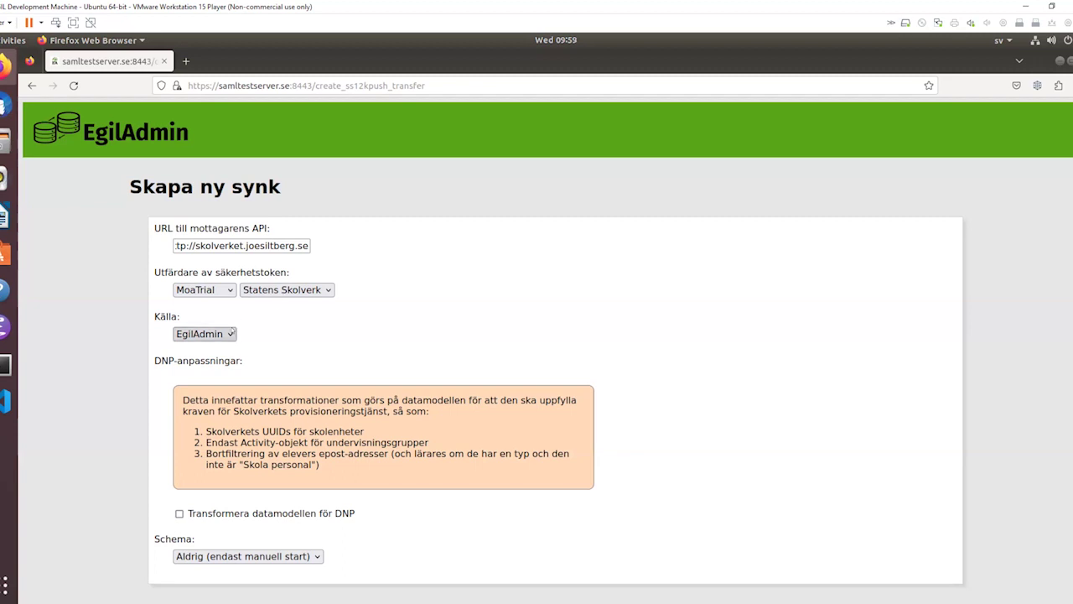
Step: Choose DNP as the sync's source and enable transforming the data model for DNP
{"action": "left_click", "coordinate": [231, 332]}
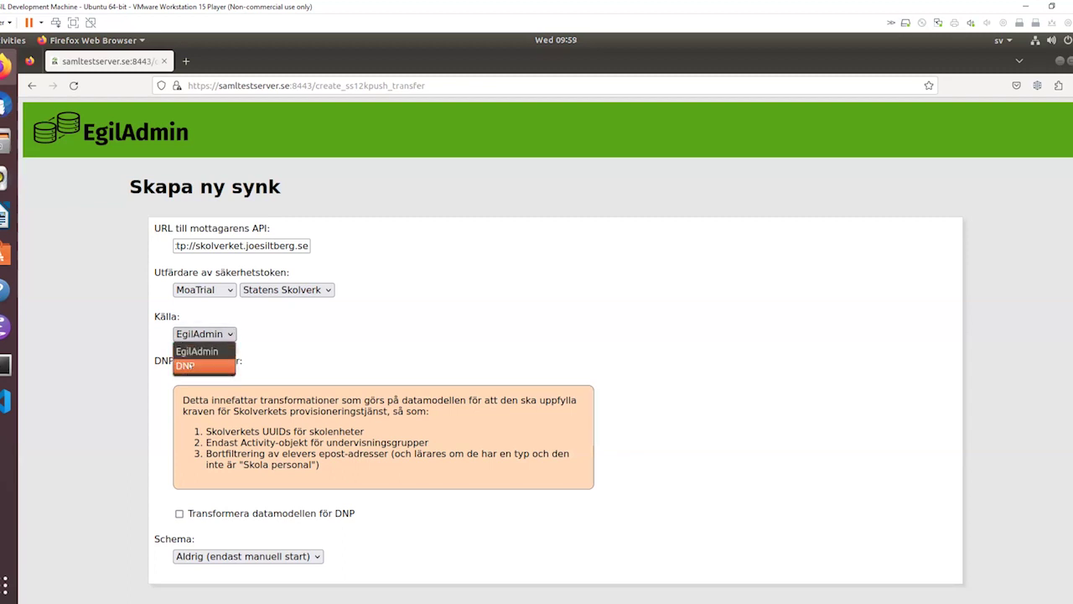
{"action": "left_click", "coordinate": [191, 366]}
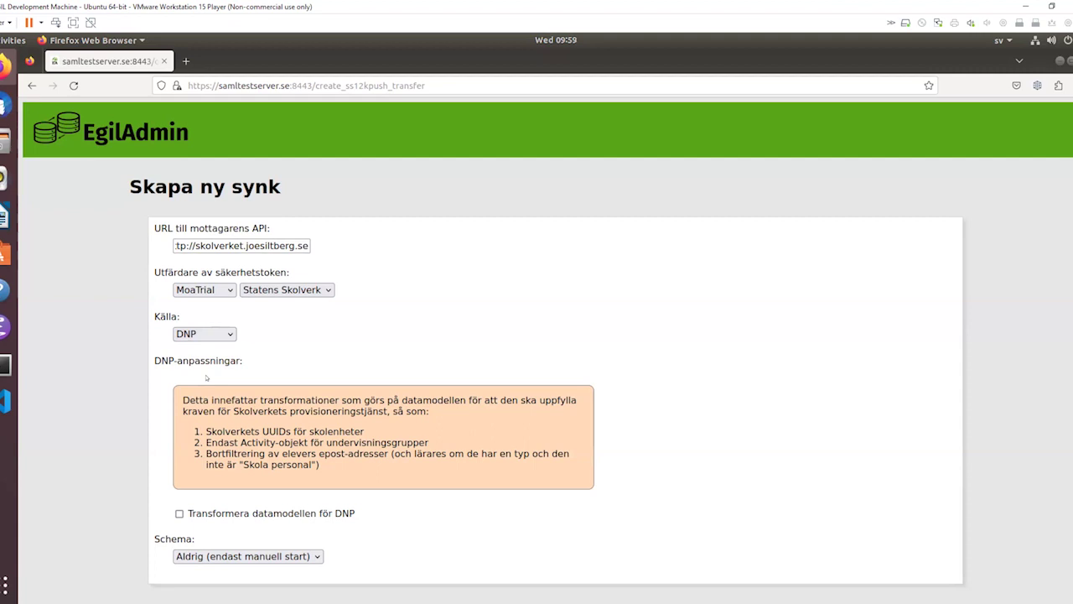
{"action": "left_click", "coordinate": [178, 513]}
{"action": "scroll", "coordinate": [158, 515], "scroll_direction": "down", "scroll_amount": 2}
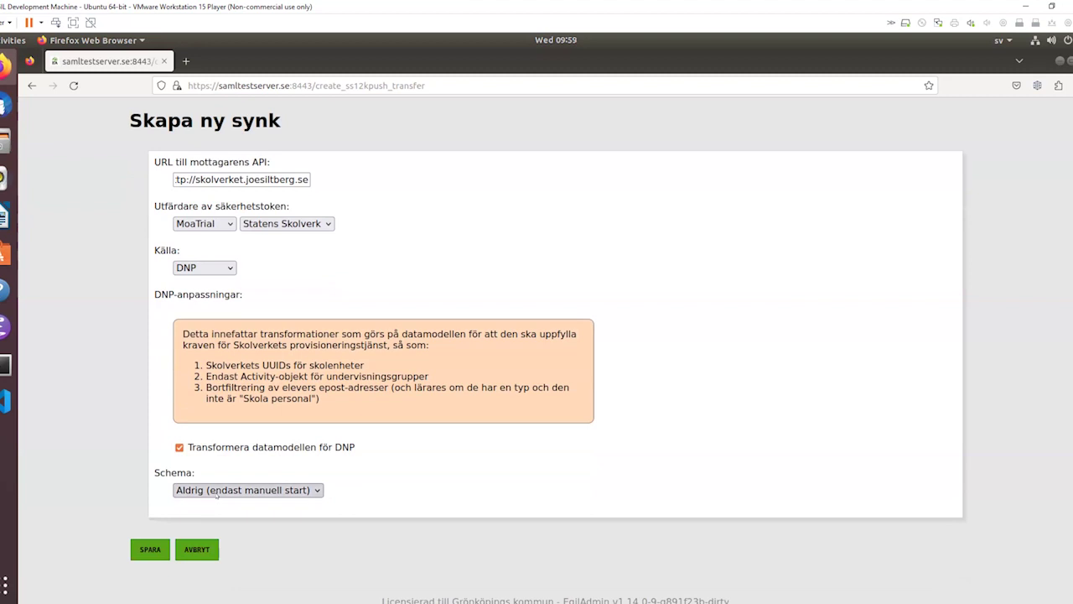
Step: Try the schedules Dagligen and Varje timme for the sync, and set it back to Aldrig (endast manuell start)
{"action": "left_click_drag", "start_coordinate": [153, 471], "coordinate": [196, 474]}
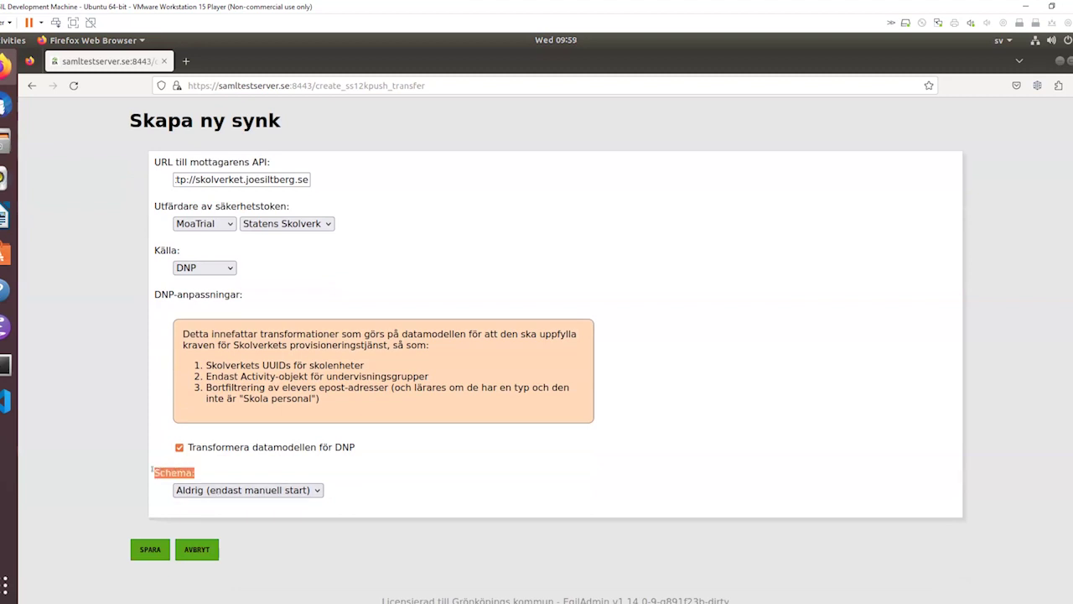
{"action": "left_click", "coordinate": [201, 490]}
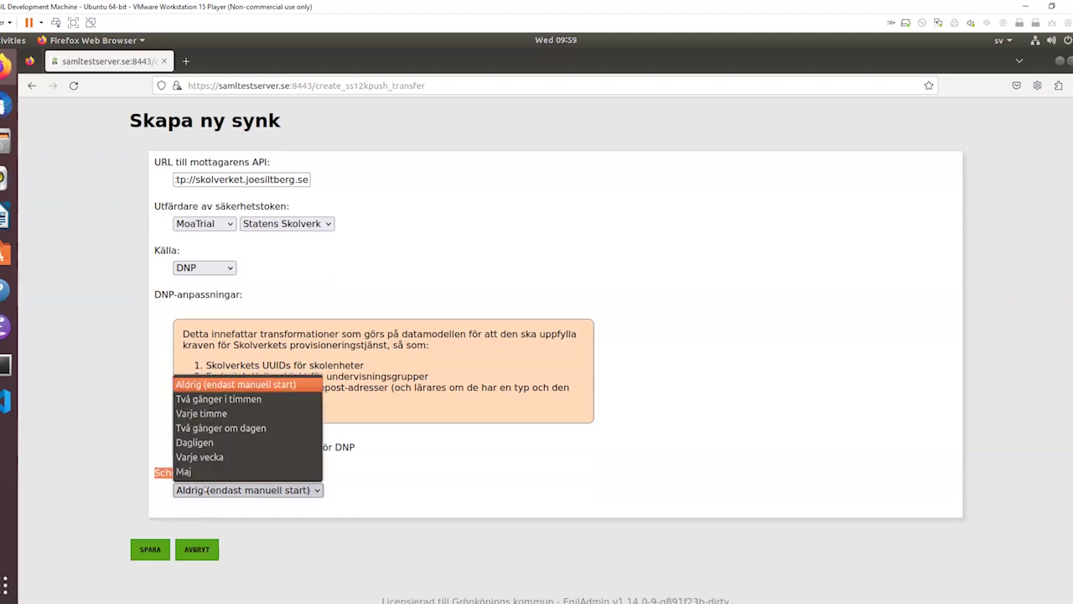
{"action": "left_click", "coordinate": [216, 443]}
{"action": "left_click", "coordinate": [234, 489]}
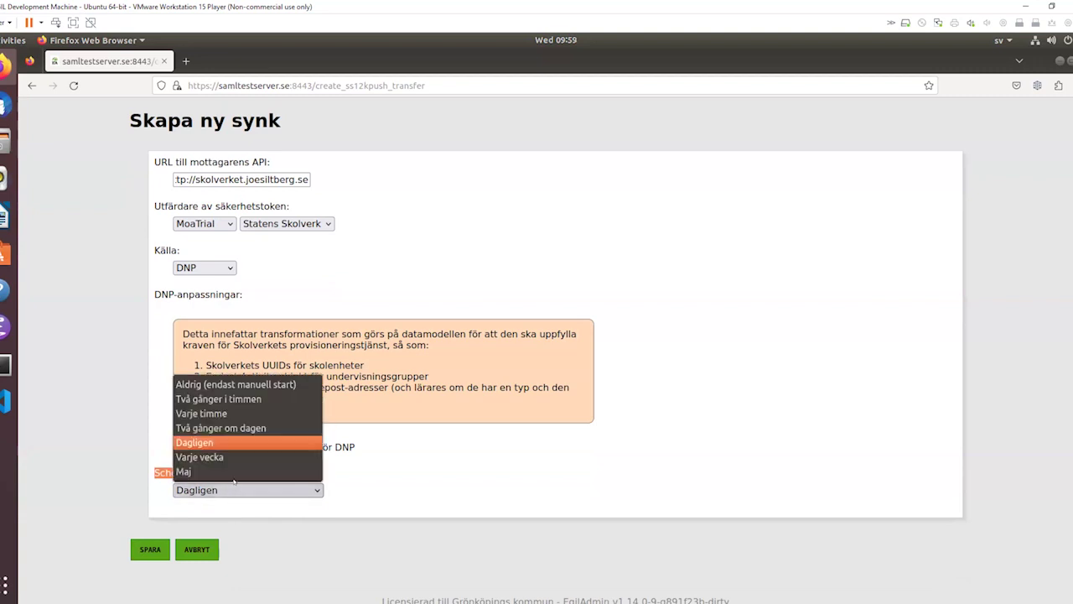
{"action": "left_click", "coordinate": [217, 411]}
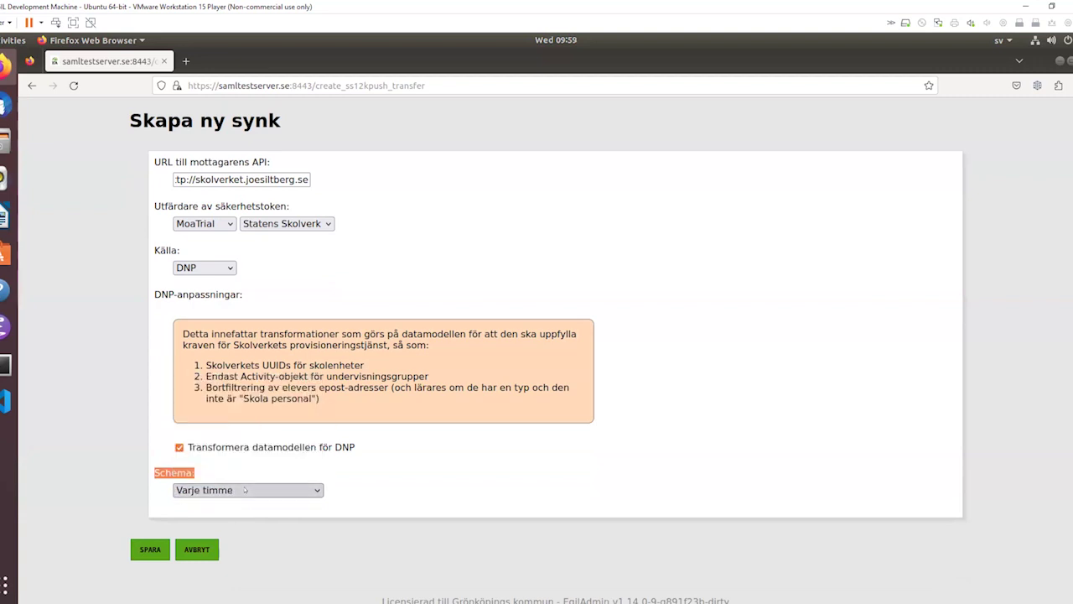
{"action": "left_click", "coordinate": [245, 490]}
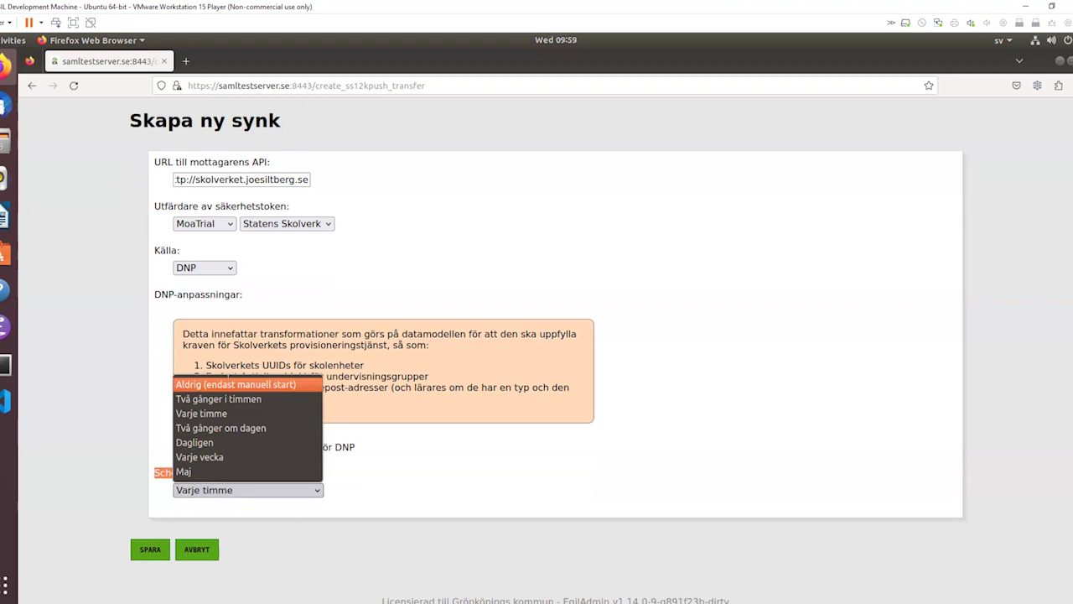
{"action": "left_click", "coordinate": [230, 384]}
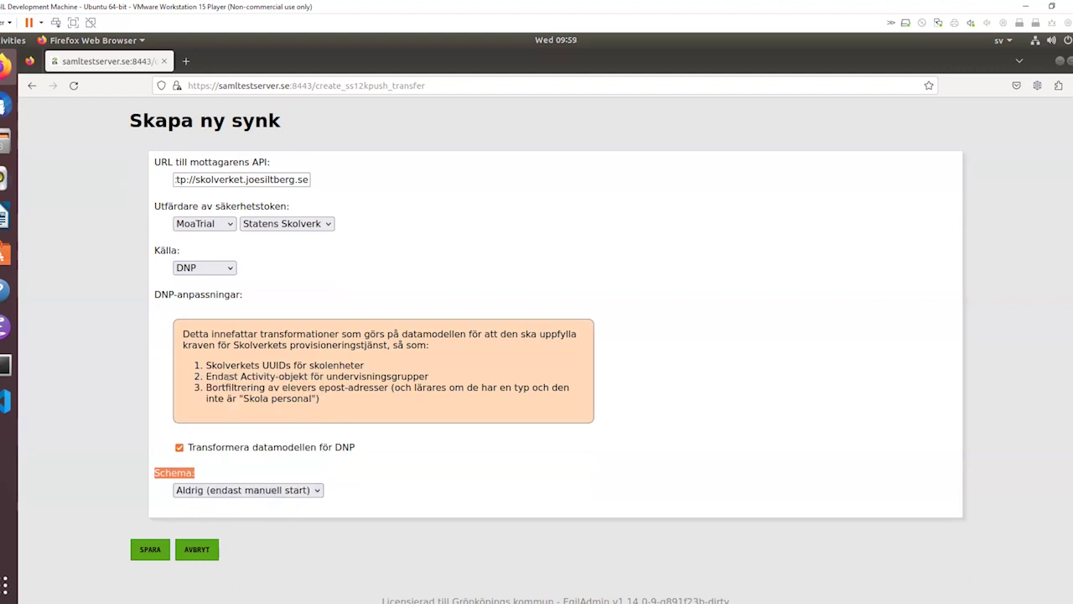
{"action": "left_click", "coordinate": [225, 515]}
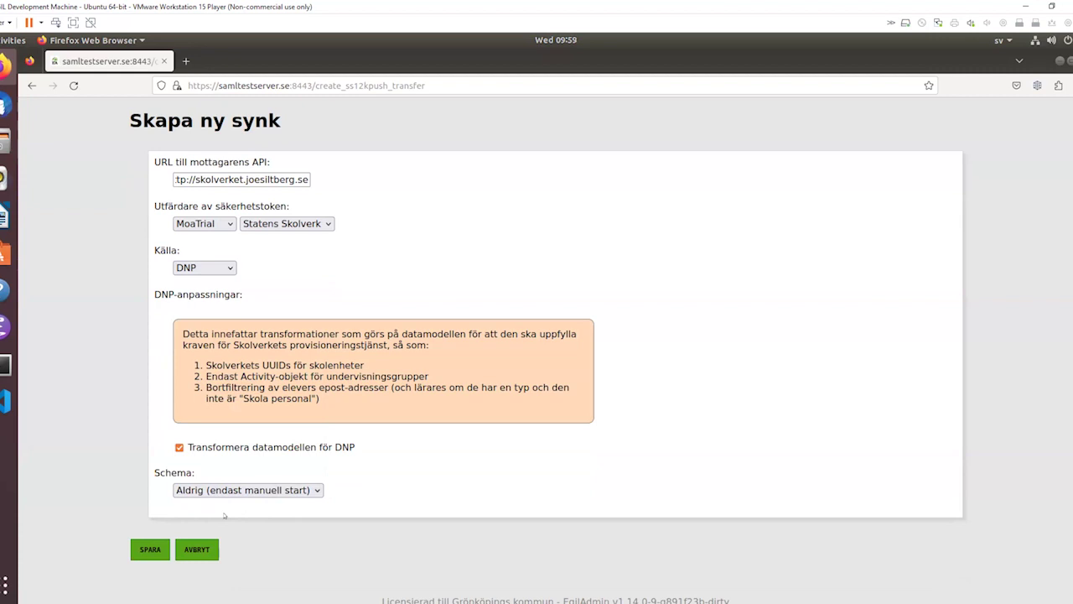
Step: Save the new Skolverket sync and run it manually from the sync overview
{"action": "left_click", "coordinate": [156, 548]}
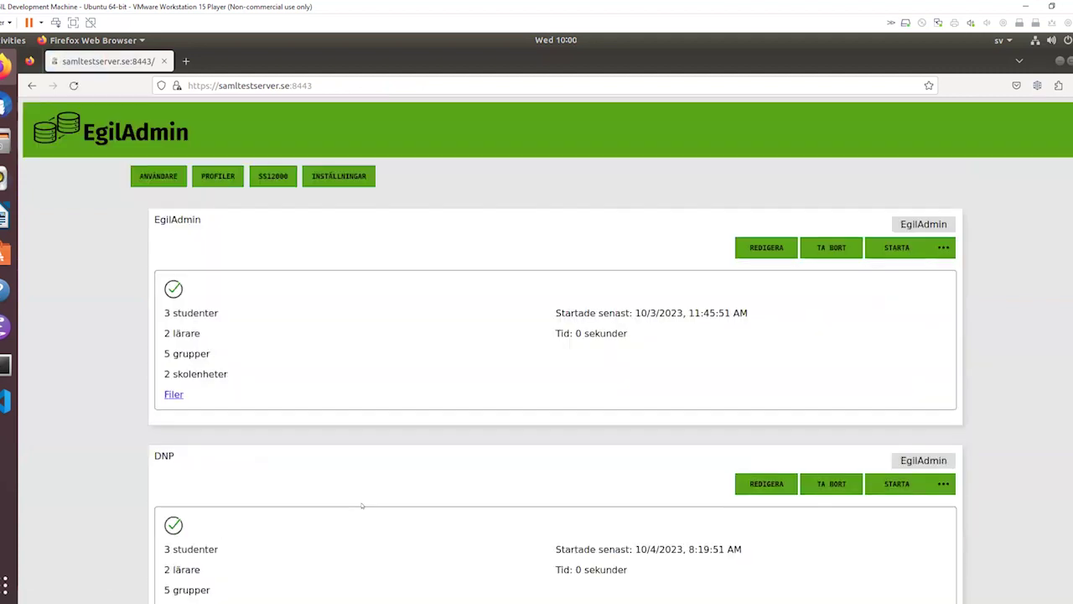
{"action": "scroll", "coordinate": [362, 506], "scroll_direction": "down", "scroll_amount": 10}
{"action": "scroll", "coordinate": [363, 506], "scroll_direction": "down", "scroll_amount": 2}
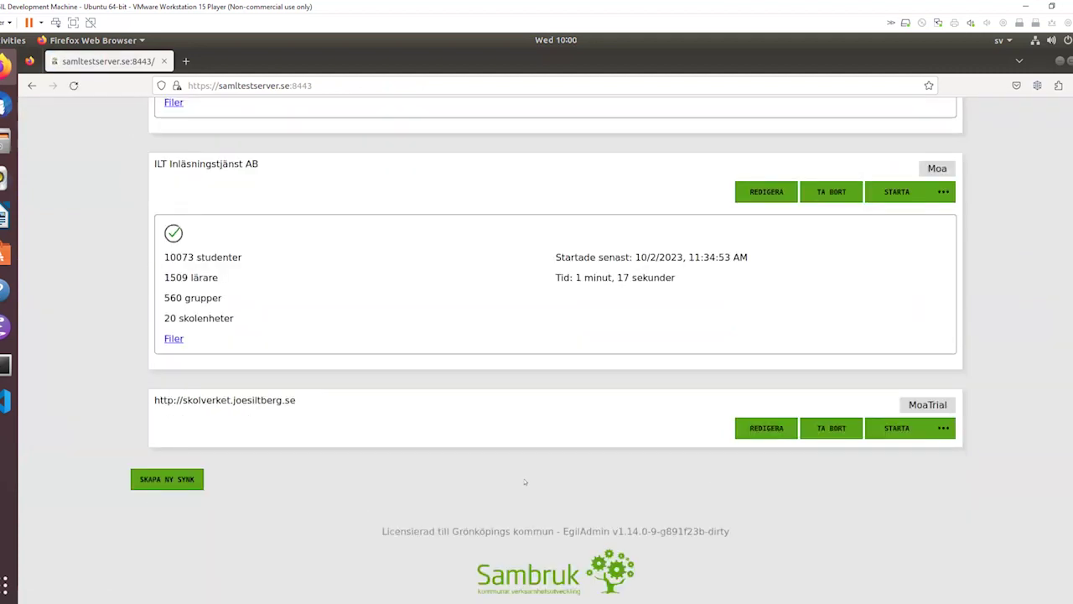
{"action": "left_click", "coordinate": [896, 428]}
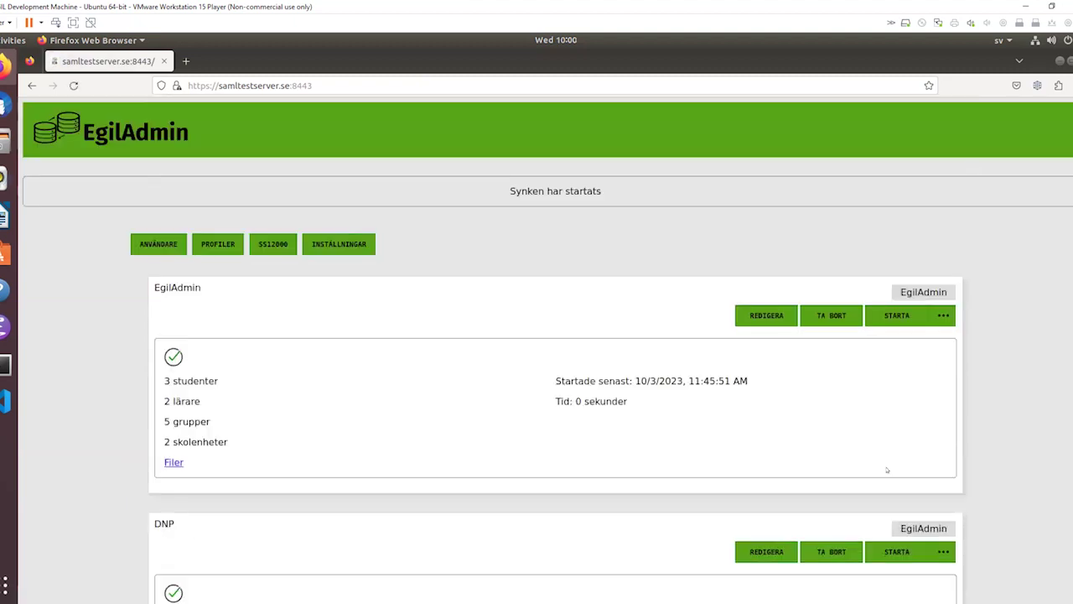
{"action": "scroll", "coordinate": [887, 469], "scroll_direction": "down", "scroll_amount": 5}
{"action": "scroll", "coordinate": [884, 472], "scroll_direction": "down", "scroll_amount": 4}
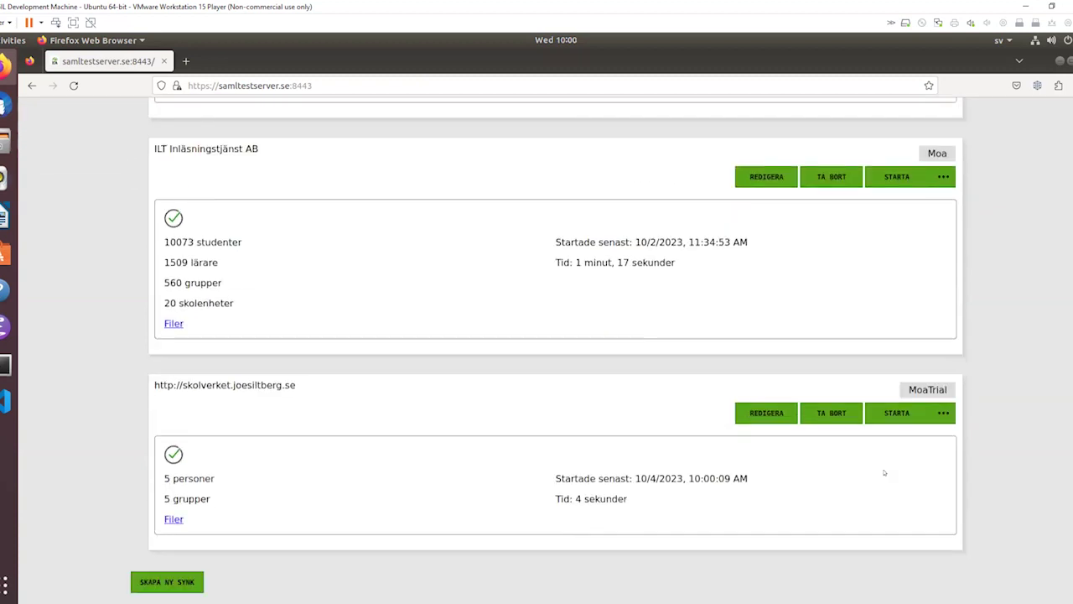
{"action": "scroll", "coordinate": [884, 473], "scroll_direction": "down", "scroll_amount": 2}
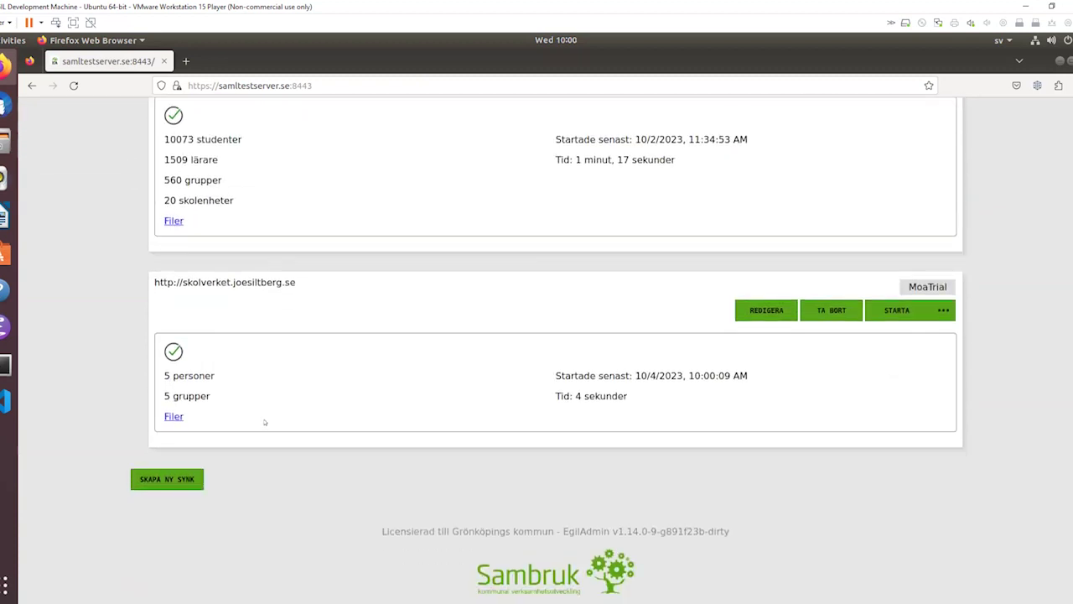